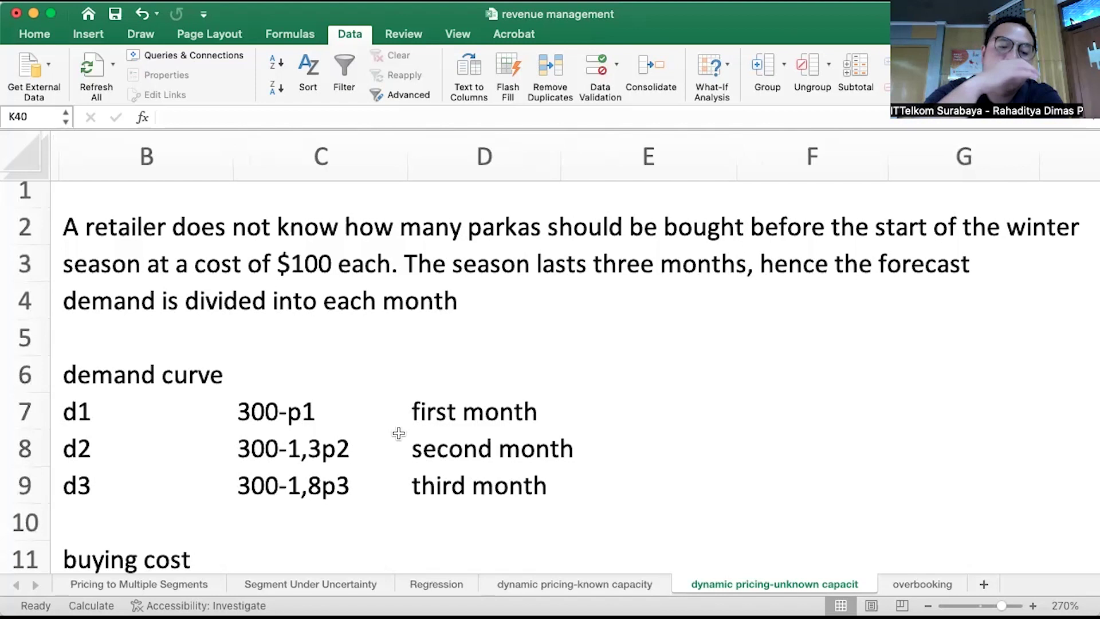
Step: Set the inventory in C25 of the fixed pricing table to 0
scroll(399, 433, down, 5)
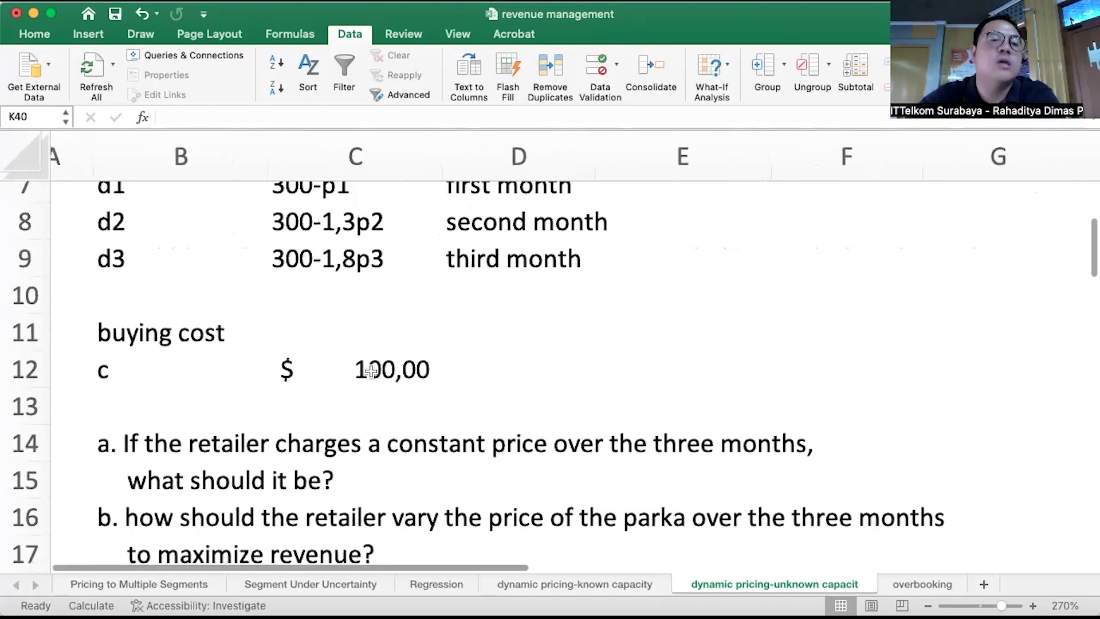
scroll(371, 371, down, 2)
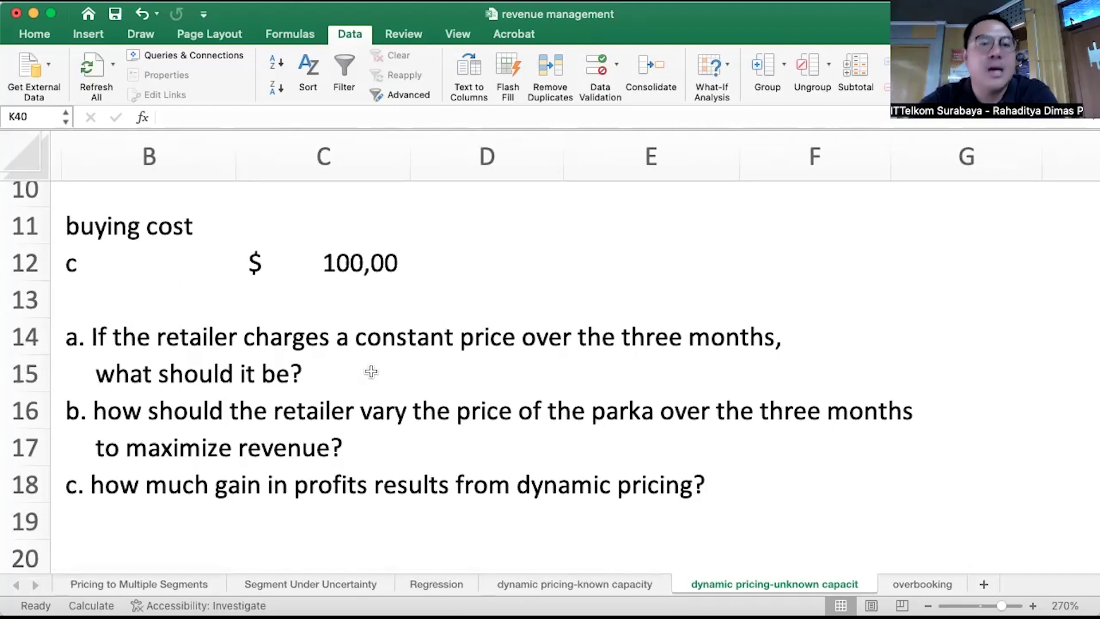
scroll(372, 371, down, 10)
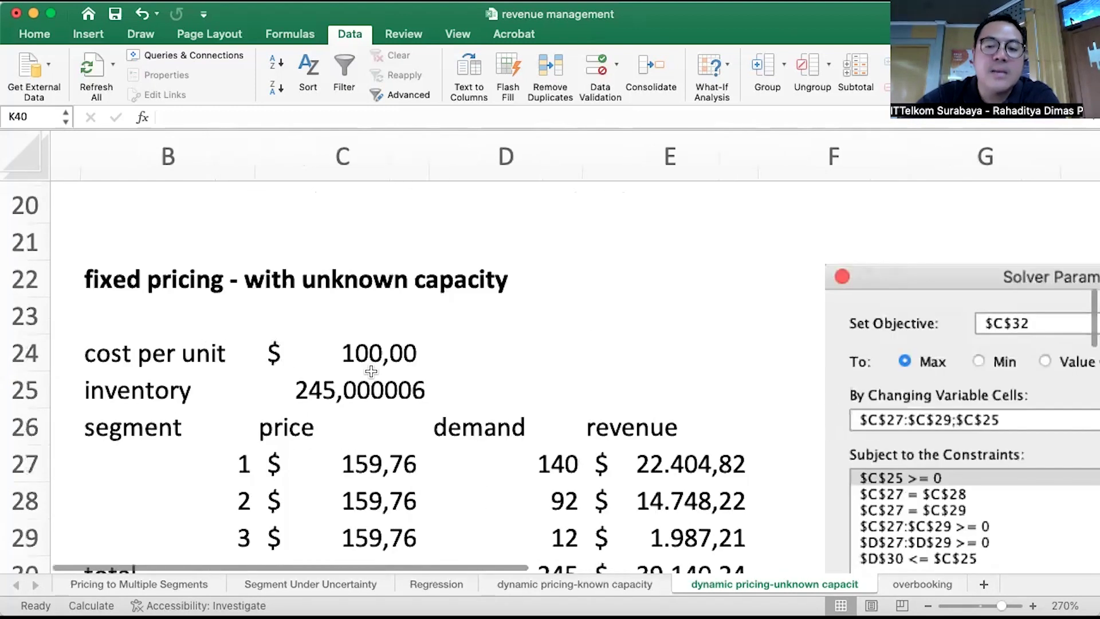
scroll(372, 372, left, 1)
scroll(371, 372, down, 3)
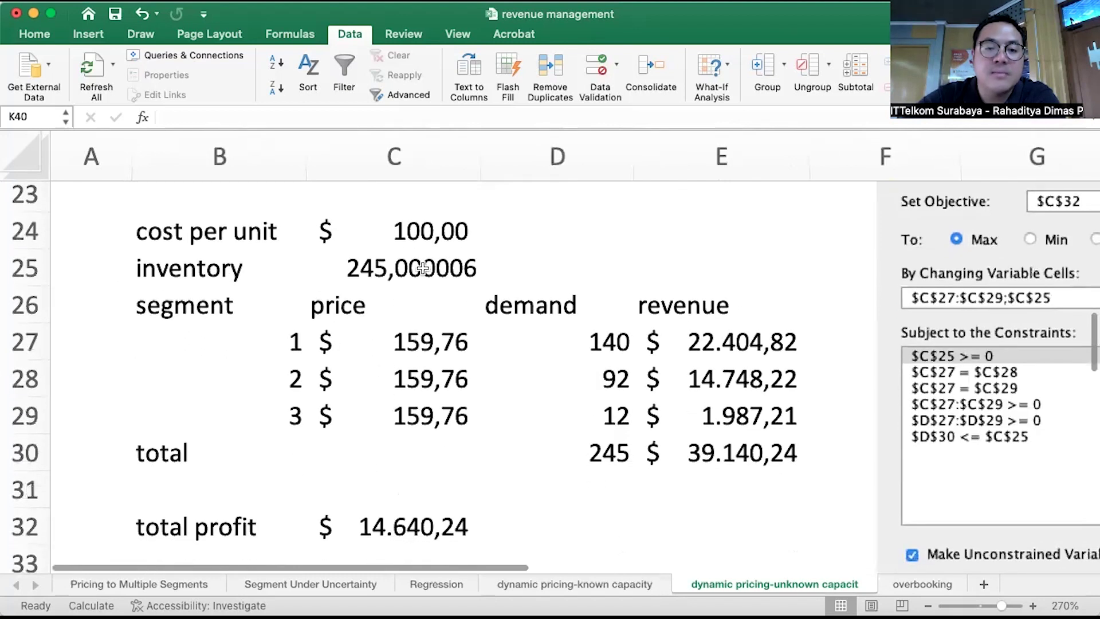
click(423, 264)
text(0)
key(Return)
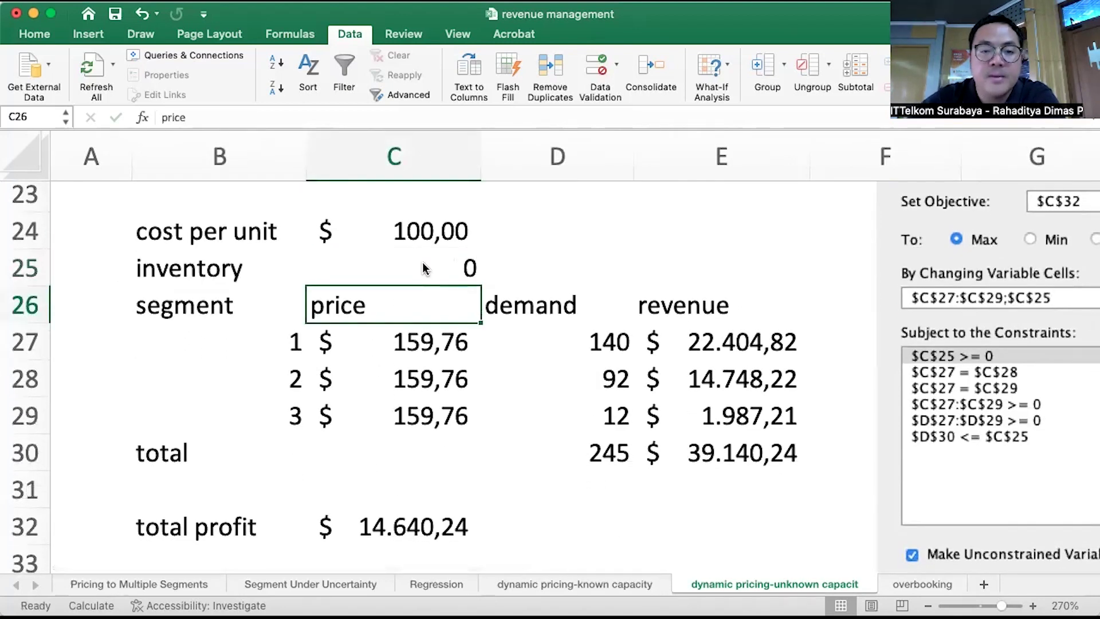
Step: Set the prices of all three segments in C27:C29 to 0
key(Return)
text(0)
key(Return)
text(0)
key(Return)
text(0)
key(Return)
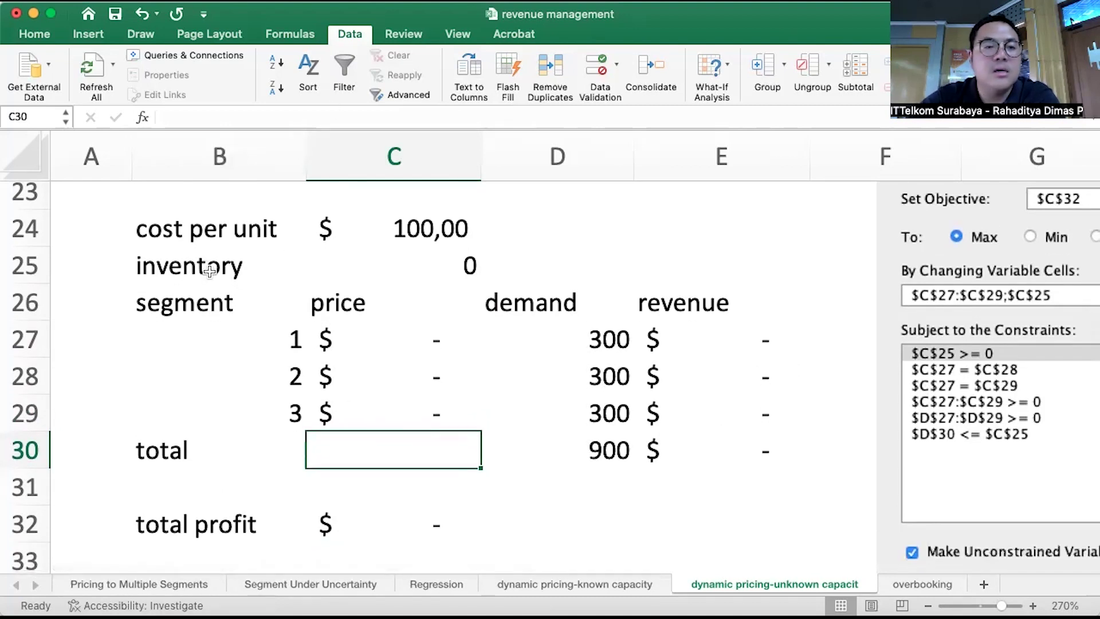
Step: Examine the inventory and unit cost cells and the formulas for segment 1 demand, segment 1 revenue and total profit
click(408, 262)
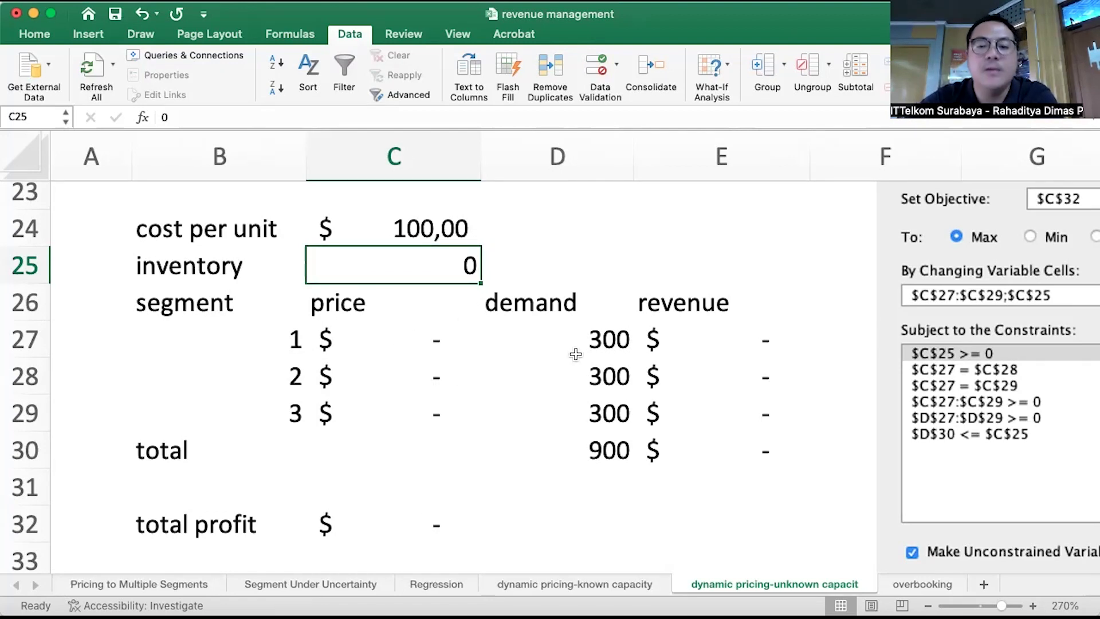
click(576, 336)
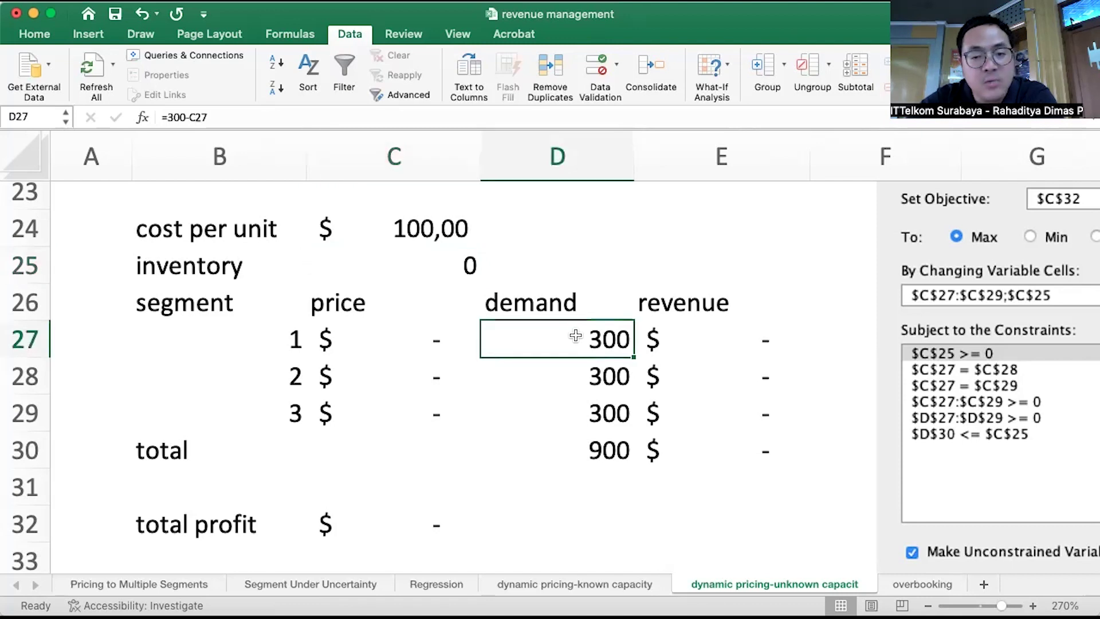
key(Right)
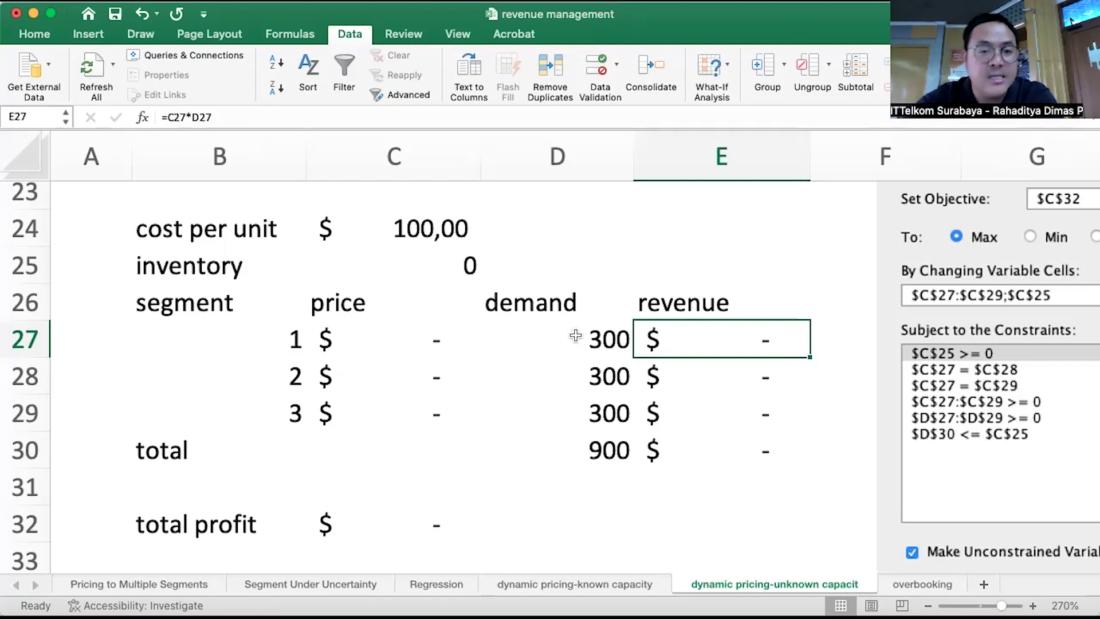
click(443, 267)
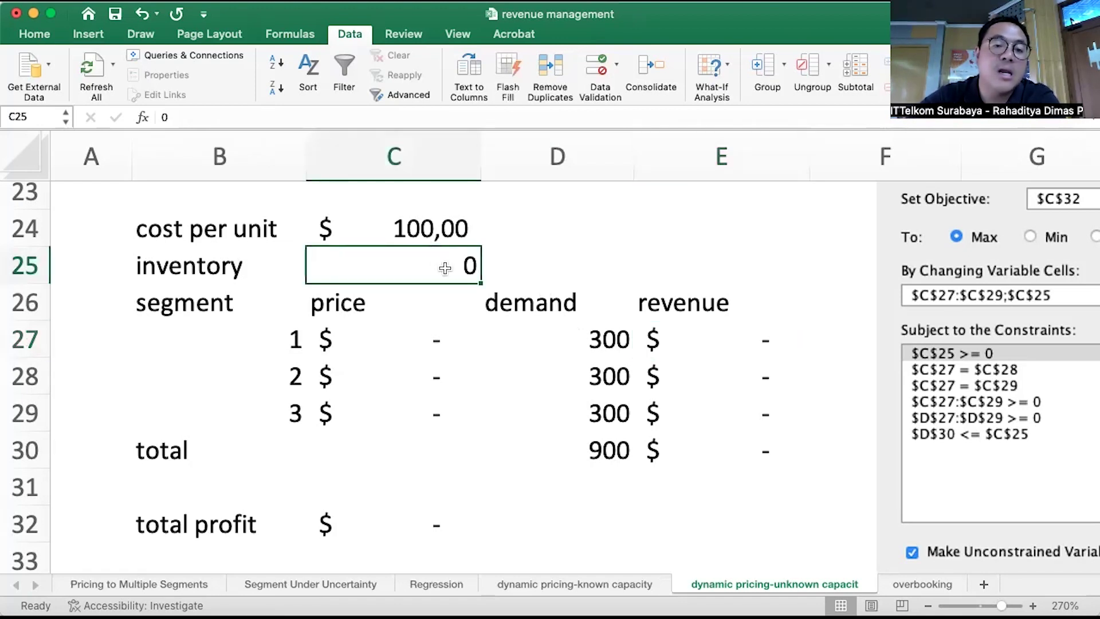
click(438, 232)
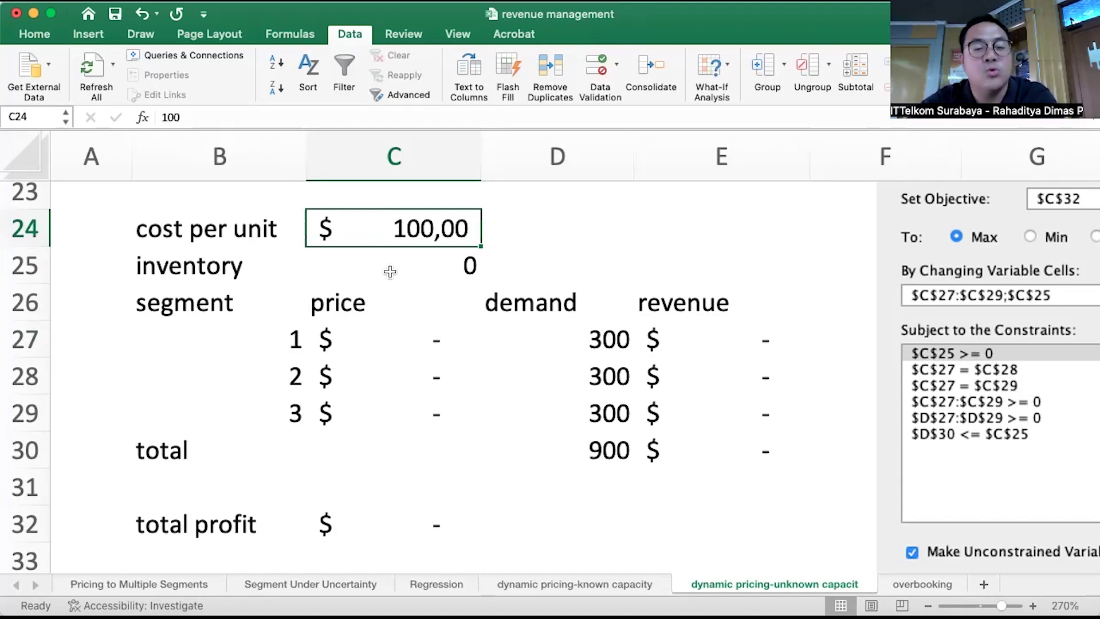
click(373, 519)
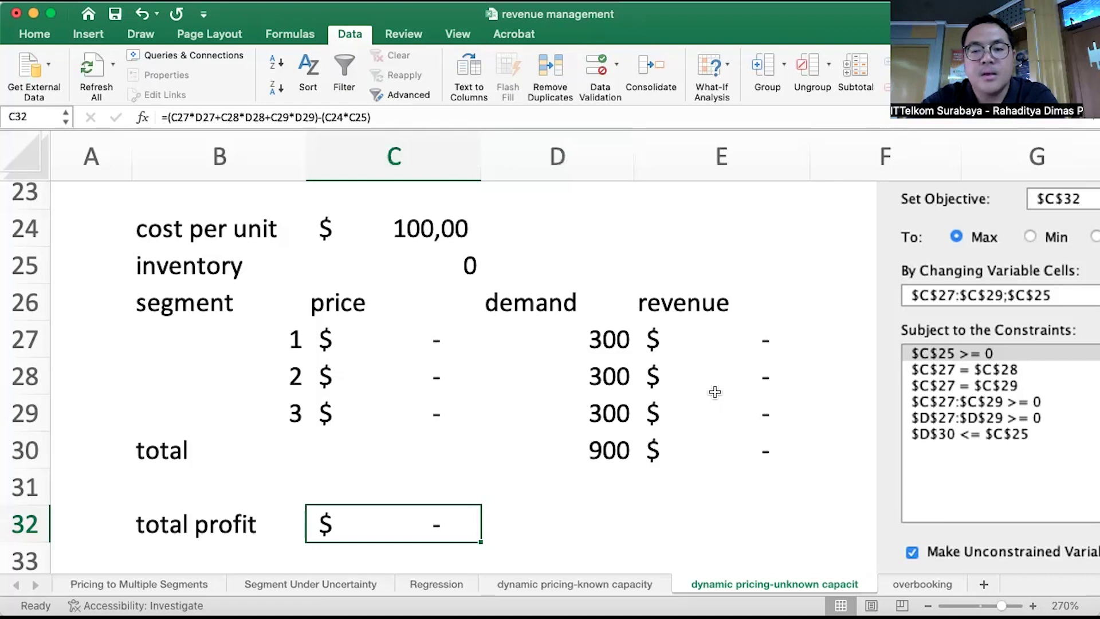
Step: Set the Solver objective to the fixed pricing table's total profit cell C32
scroll(715, 392, up, 2)
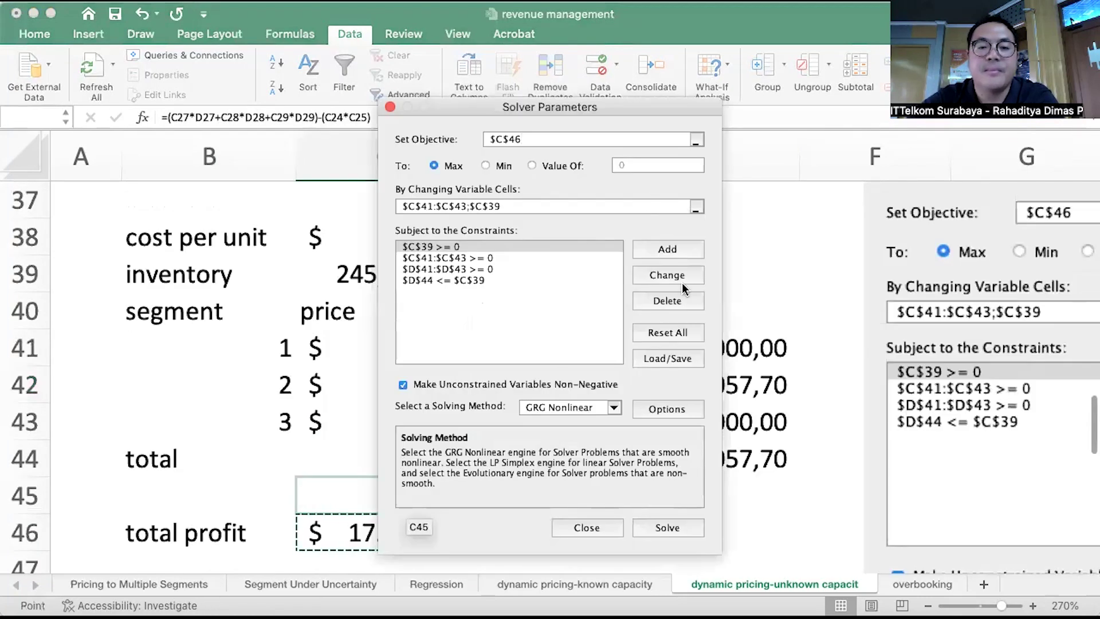
click(696, 140)
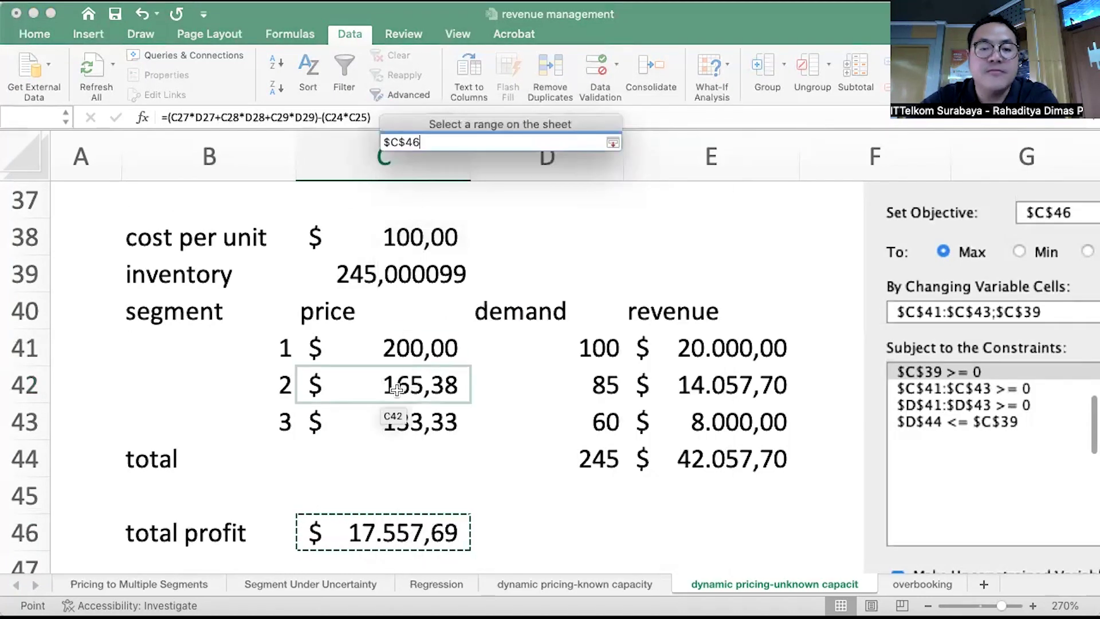
scroll(431, 454, up, 1)
scroll(431, 455, up, 10)
scroll(431, 456, down, 5)
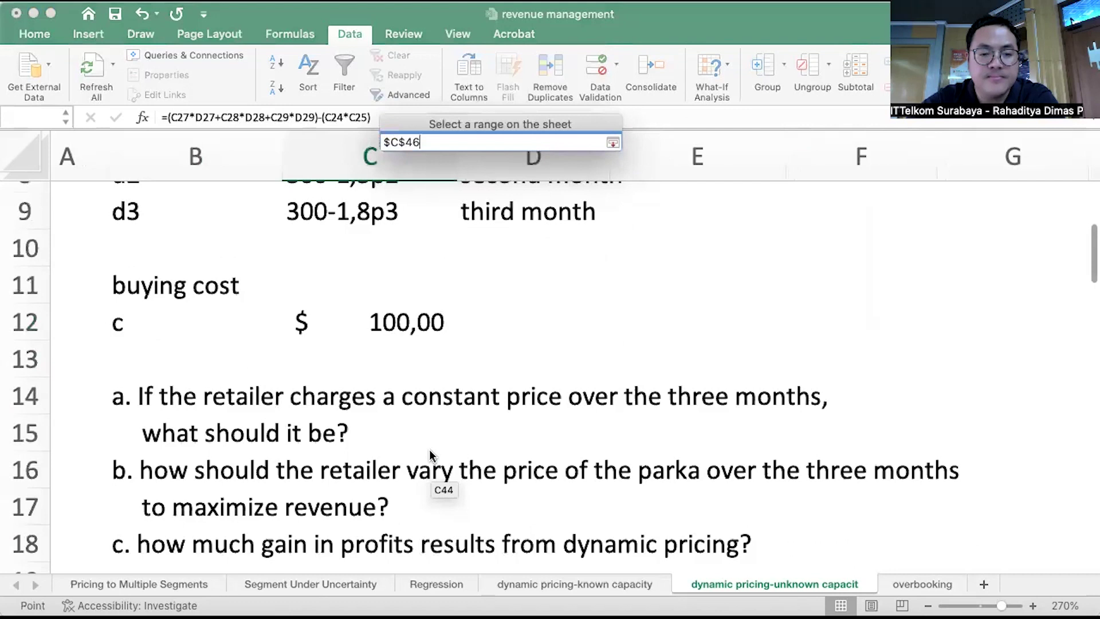
scroll(431, 456, down, 4)
scroll(431, 455, up, 2)
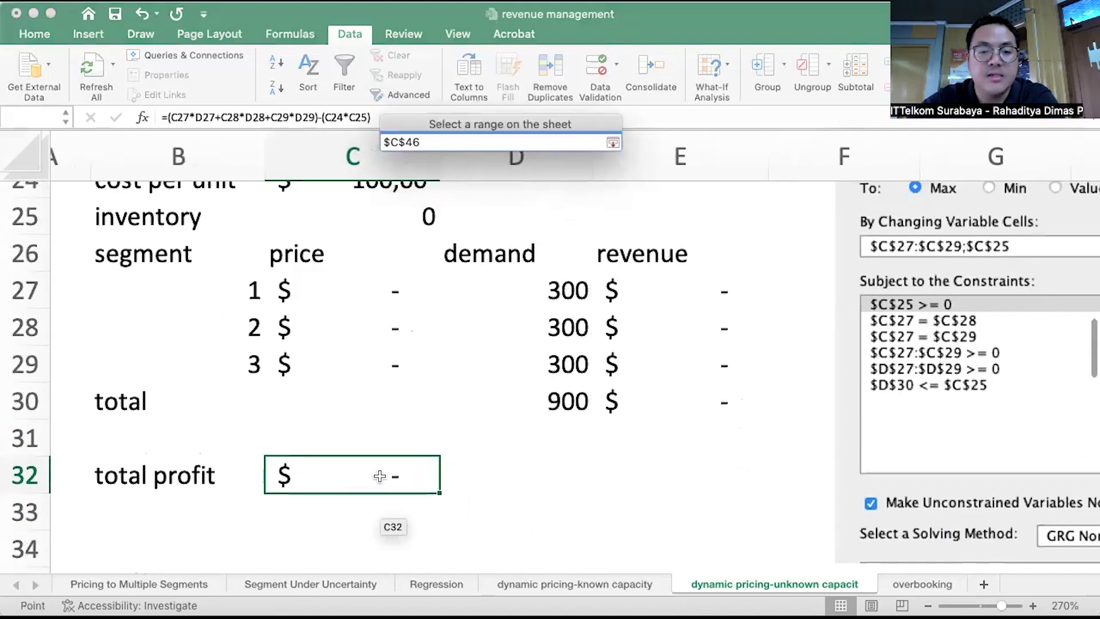
click(376, 474)
click(613, 142)
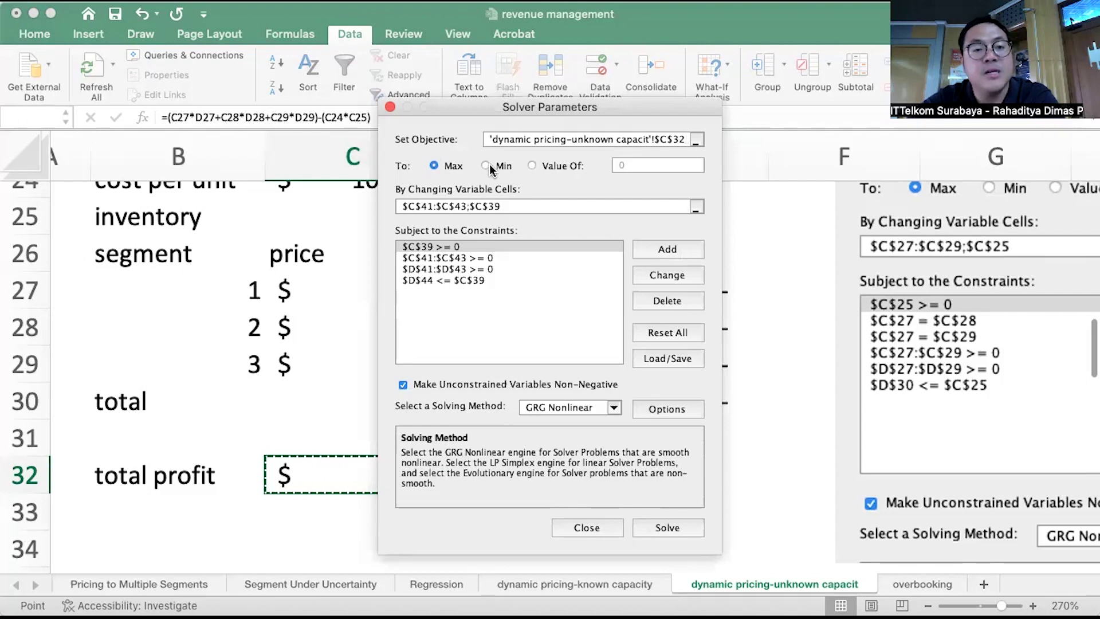
Step: Set the Solver's changing variable cells to the prices in C27:C29 and the inventory in C25
click(697, 207)
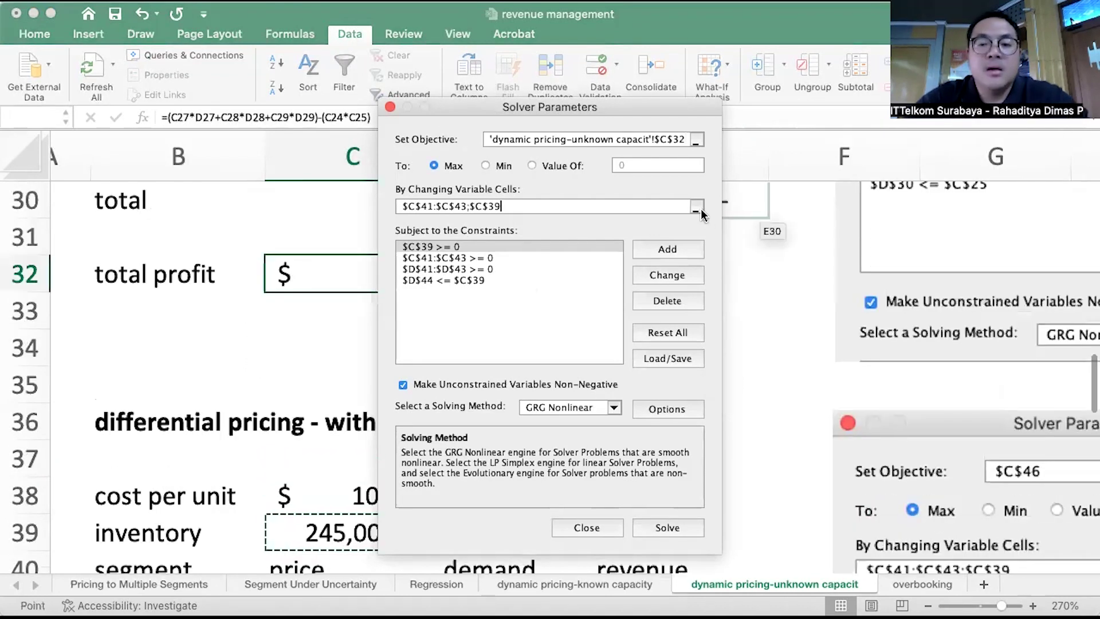
scroll(491, 304, up, 5)
click(377, 285)
drag(377, 285, 376, 343)
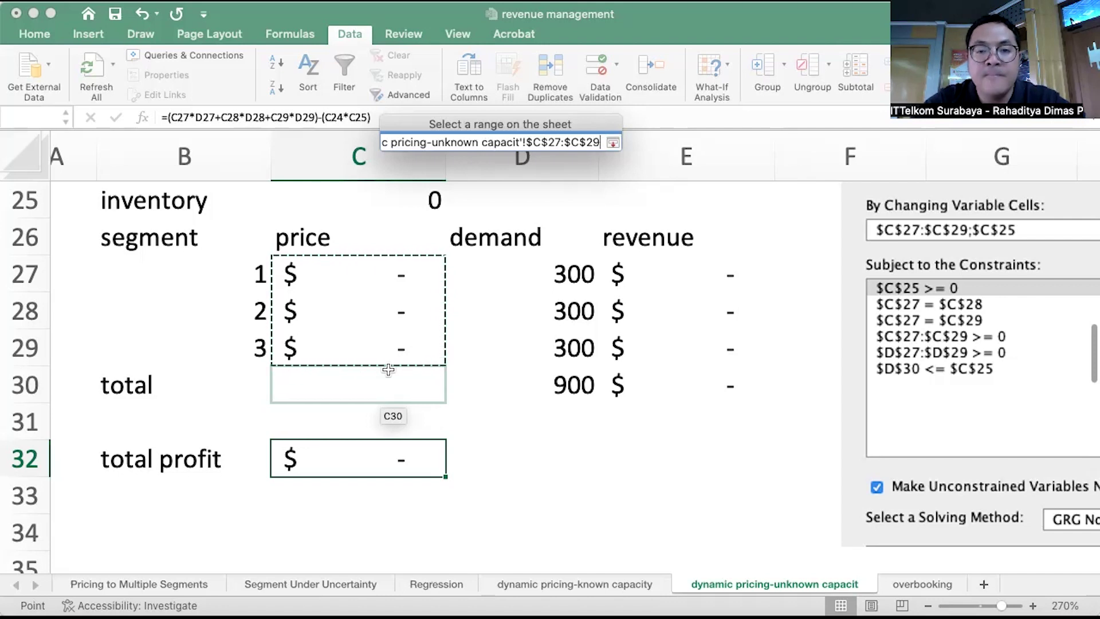
text(;)
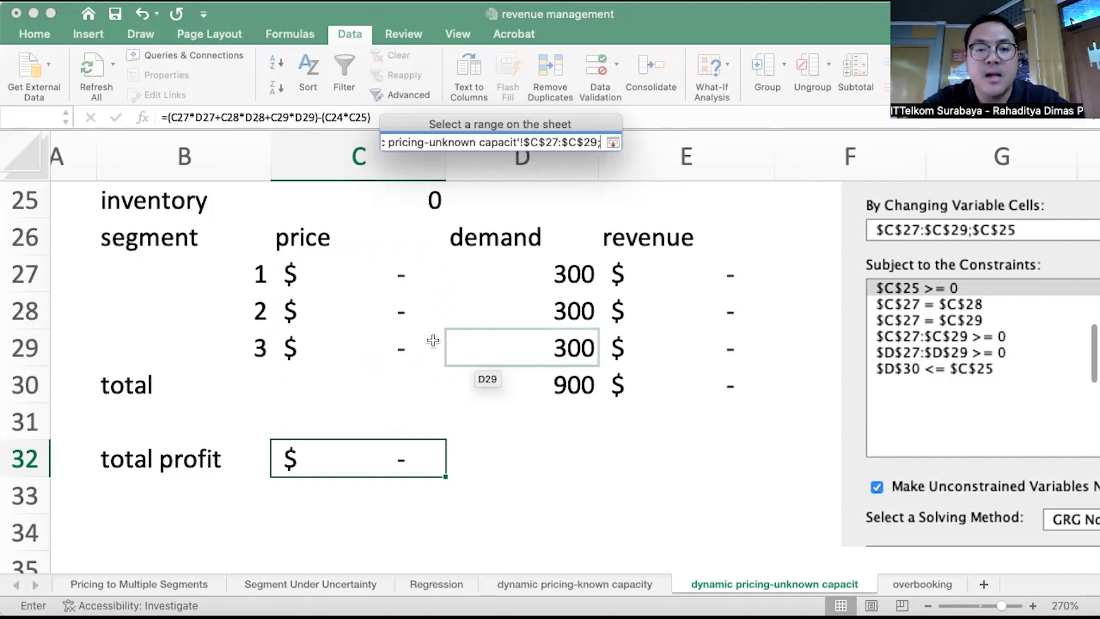
scroll(419, 388, up, 3)
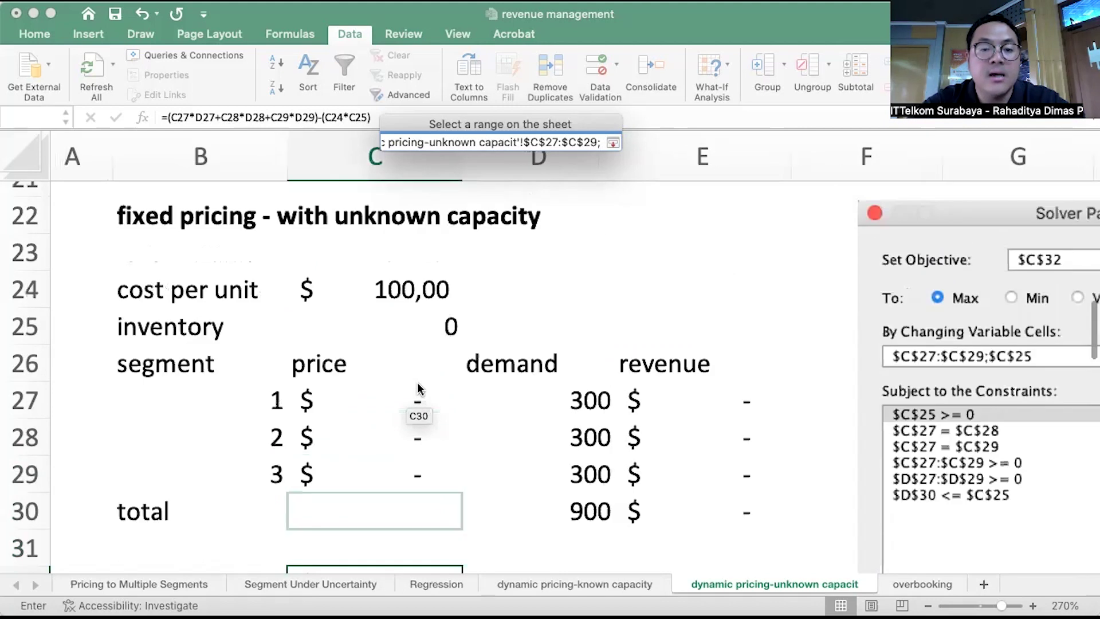
click(405, 328)
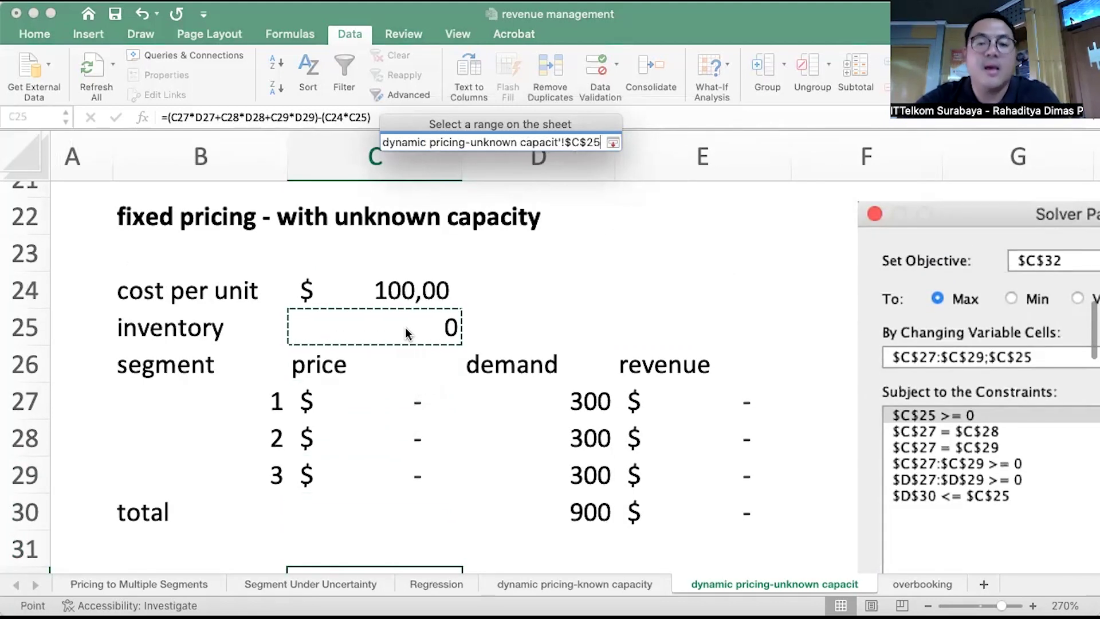
key(Return)
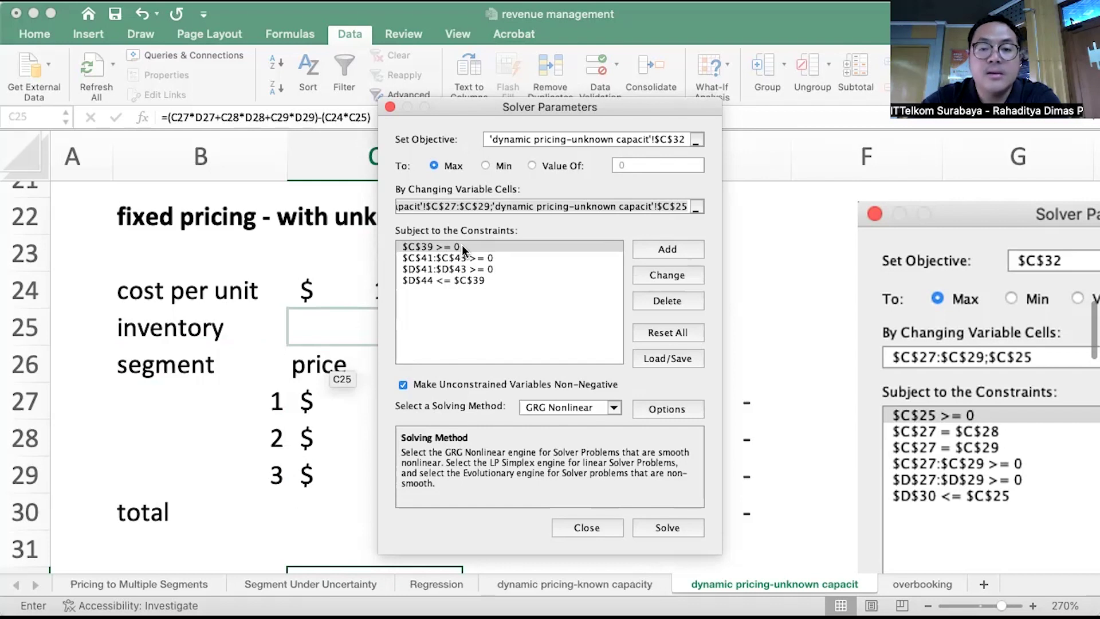
Step: Delete all the old Solver constraints that refer to the differential pricing table
click(669, 301)
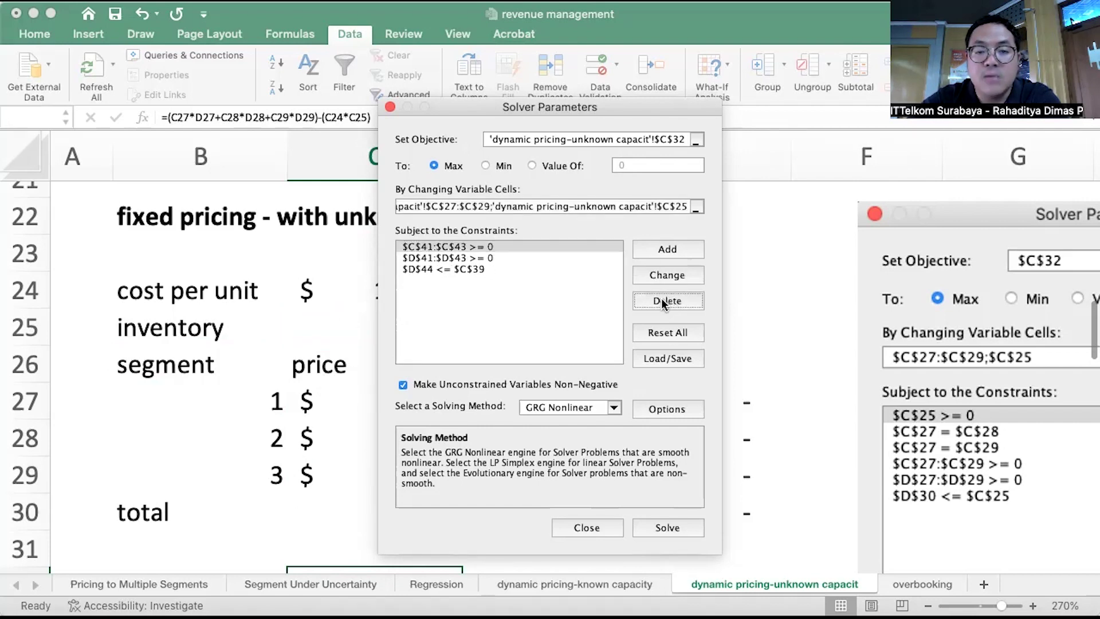
click(651, 296)
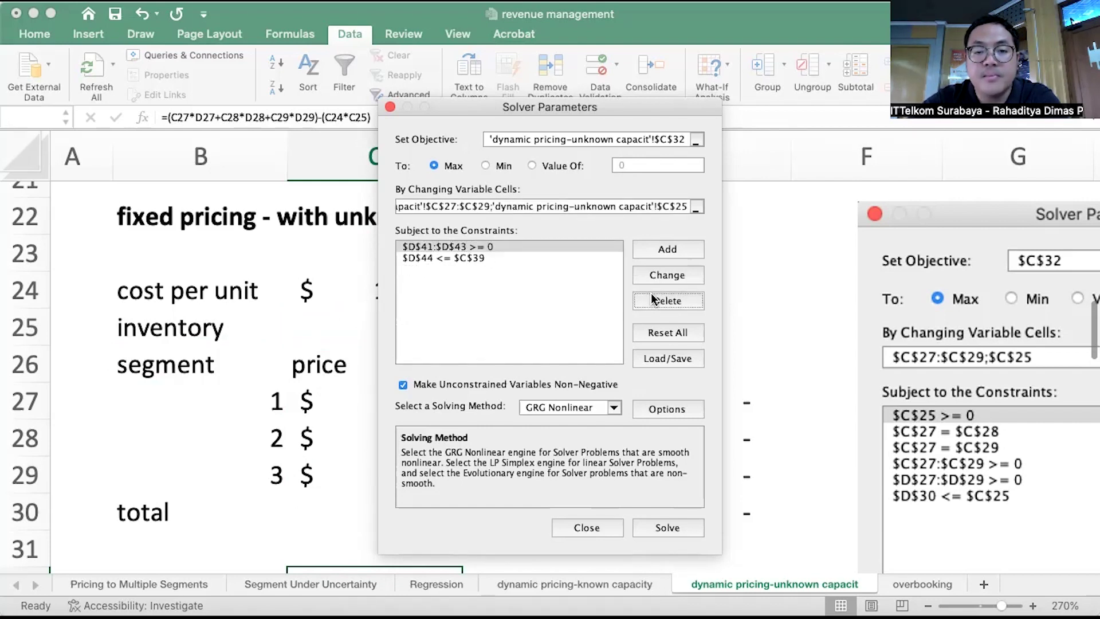
click(541, 239)
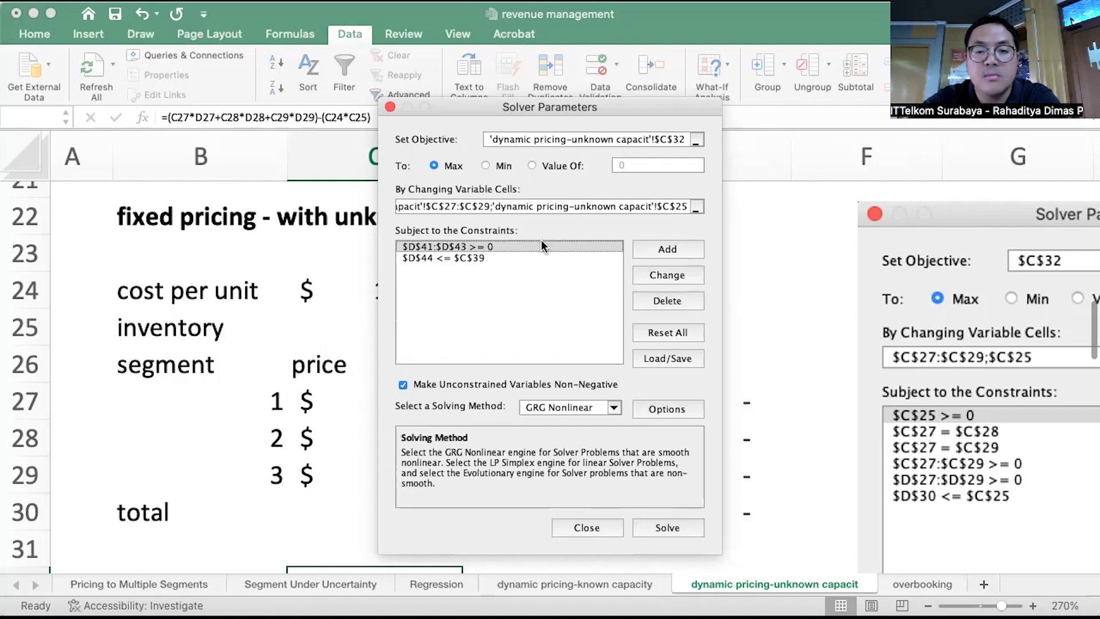
click(646, 297)
click(504, 245)
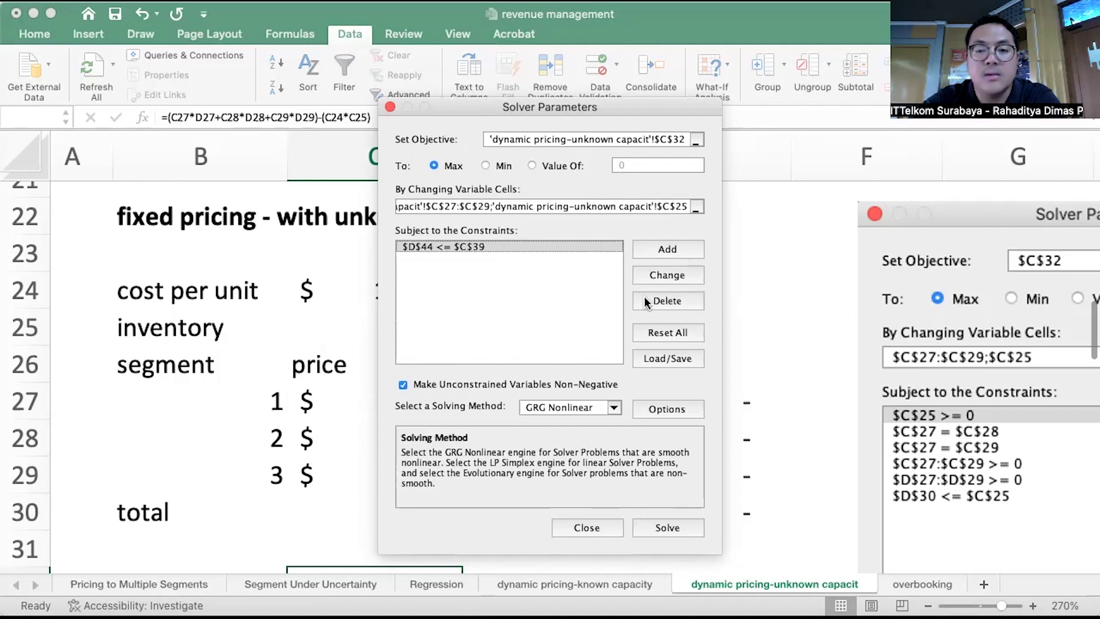
click(667, 300)
Step: Add a Solver constraint requiring the segment prices C27:C29 to be >= 0
click(670, 253)
drag(350, 396, 352, 470)
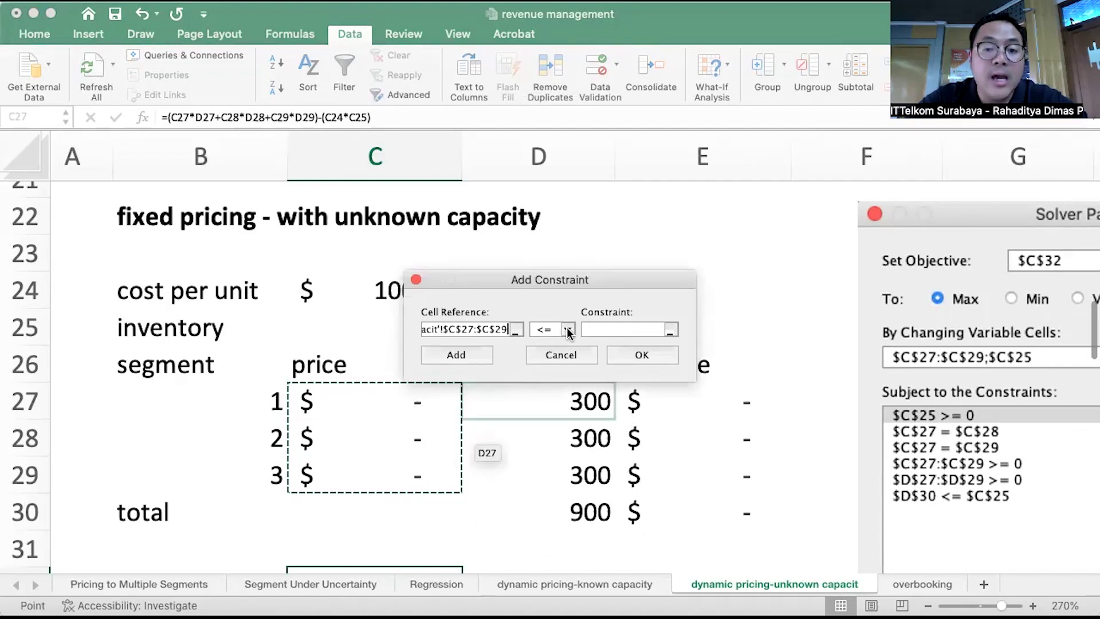
click(568, 330)
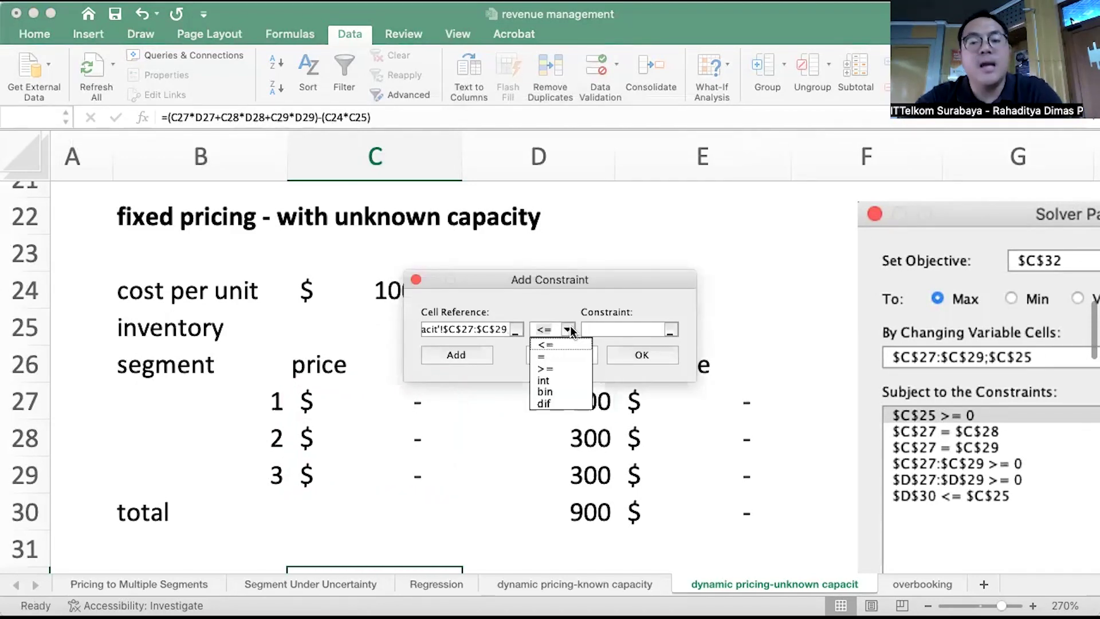
click(559, 367)
text(0)
key(Return)
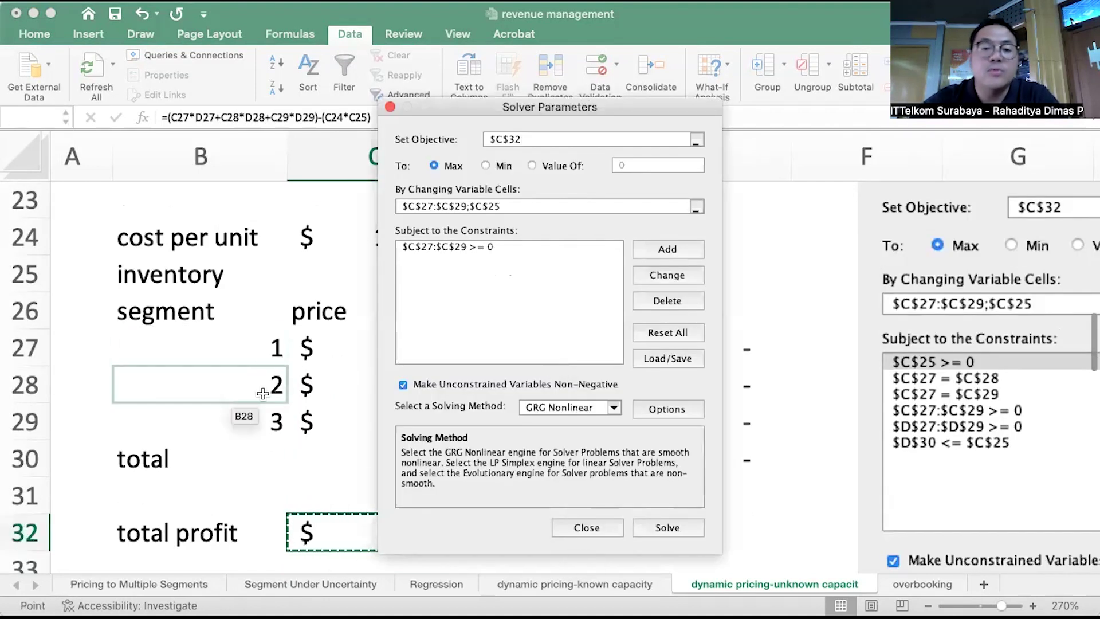
Step: Add a Solver constraint requiring the inventory in C25 to be >= 0
click(669, 249)
click(356, 271)
click(568, 329)
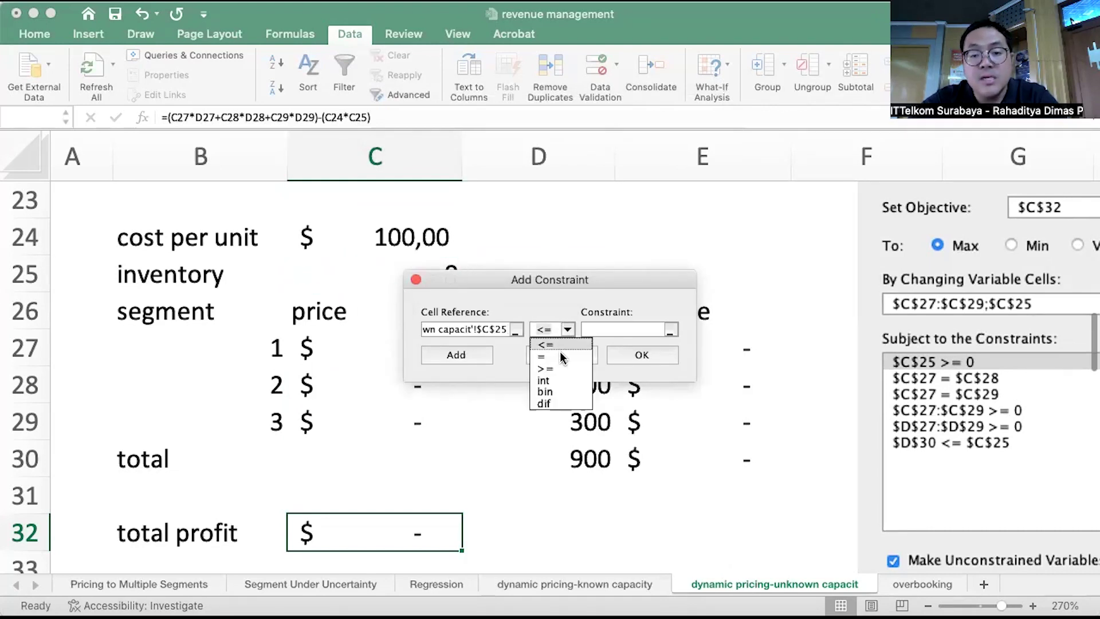
click(560, 366)
text(0)
key(Return)
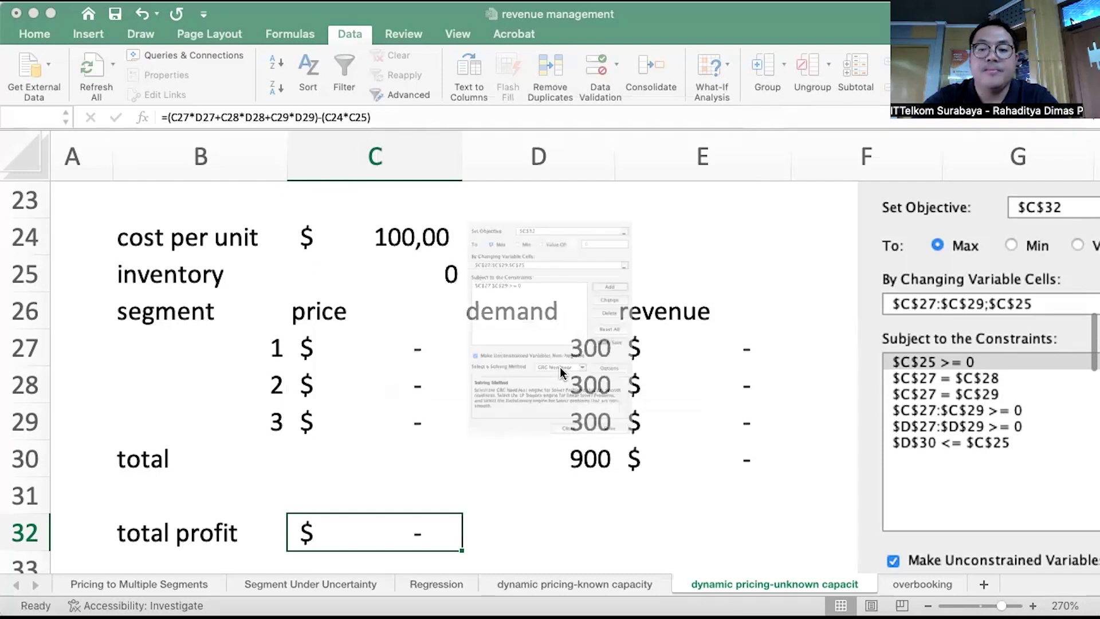
Step: Try to add a Solver constraint requiring the total demand in D30 to be <= the inventory in C25
click(668, 251)
drag(621, 270, 802, 184)
drag(550, 346, 570, 435)
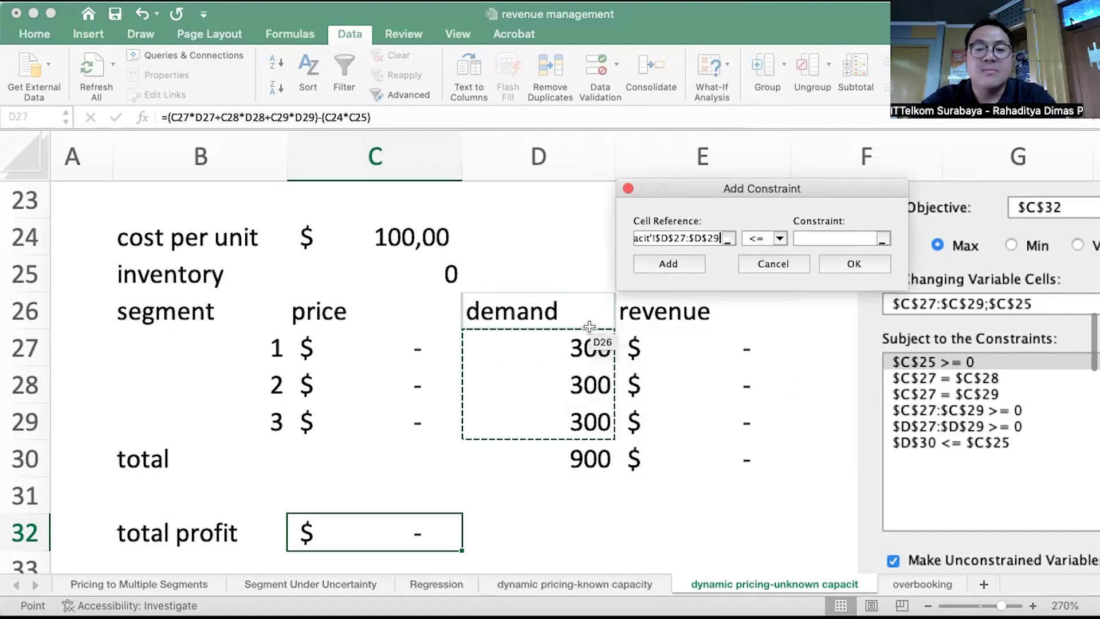
click(729, 238)
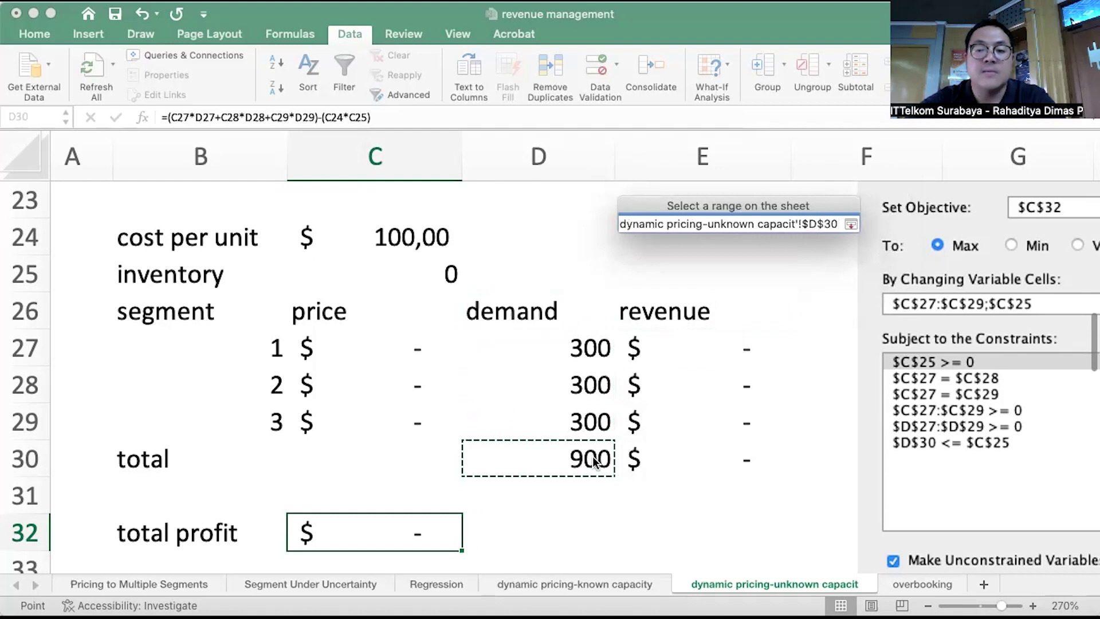
click(852, 225)
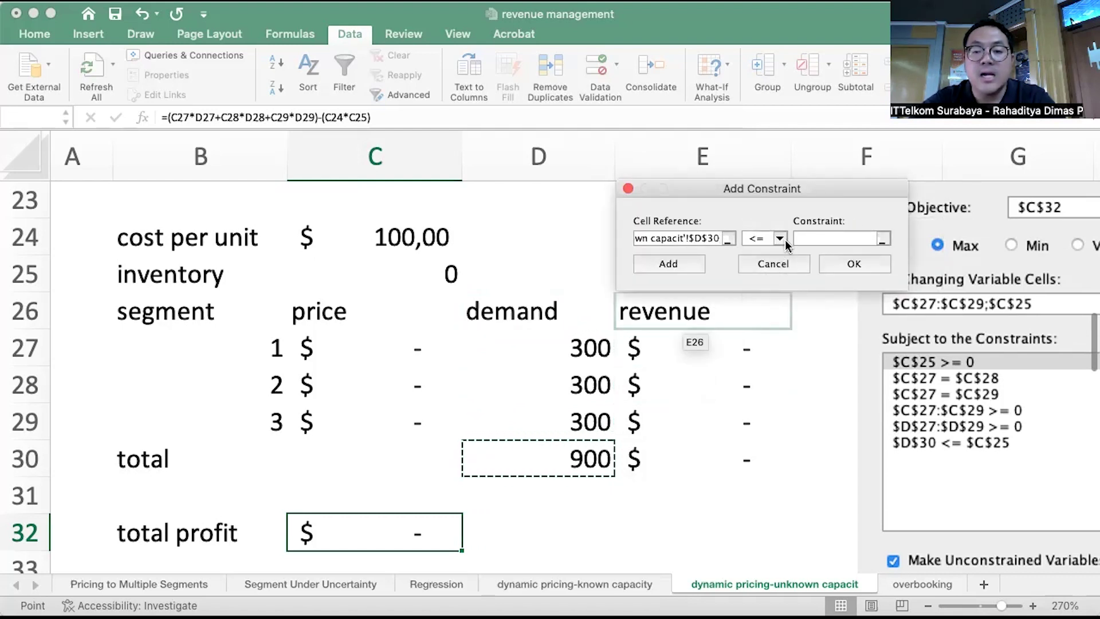
click(822, 240)
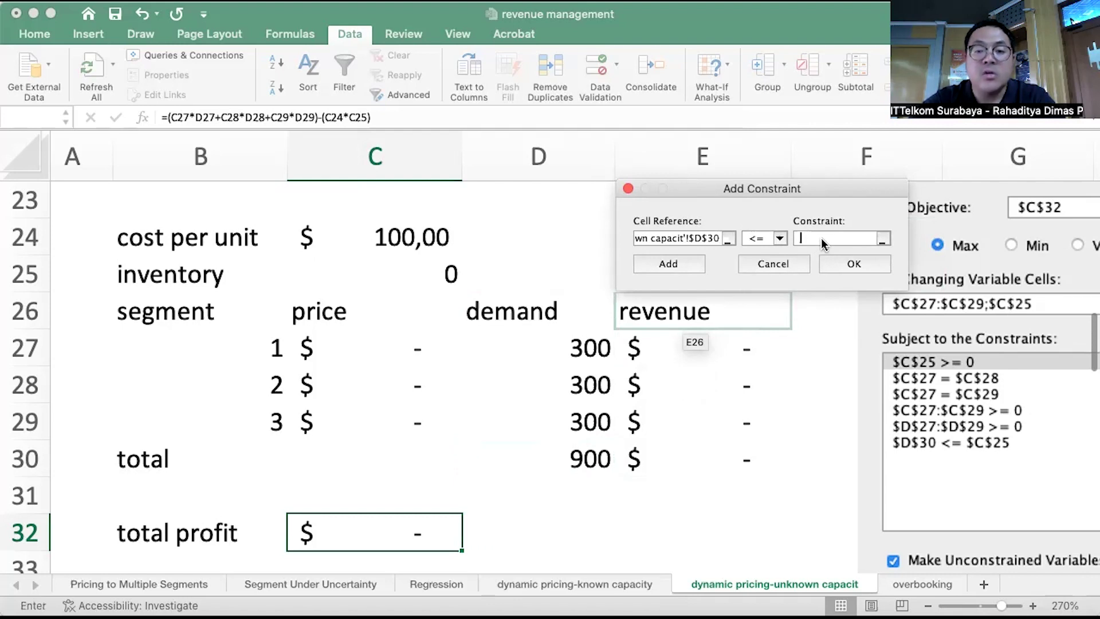
click(429, 276)
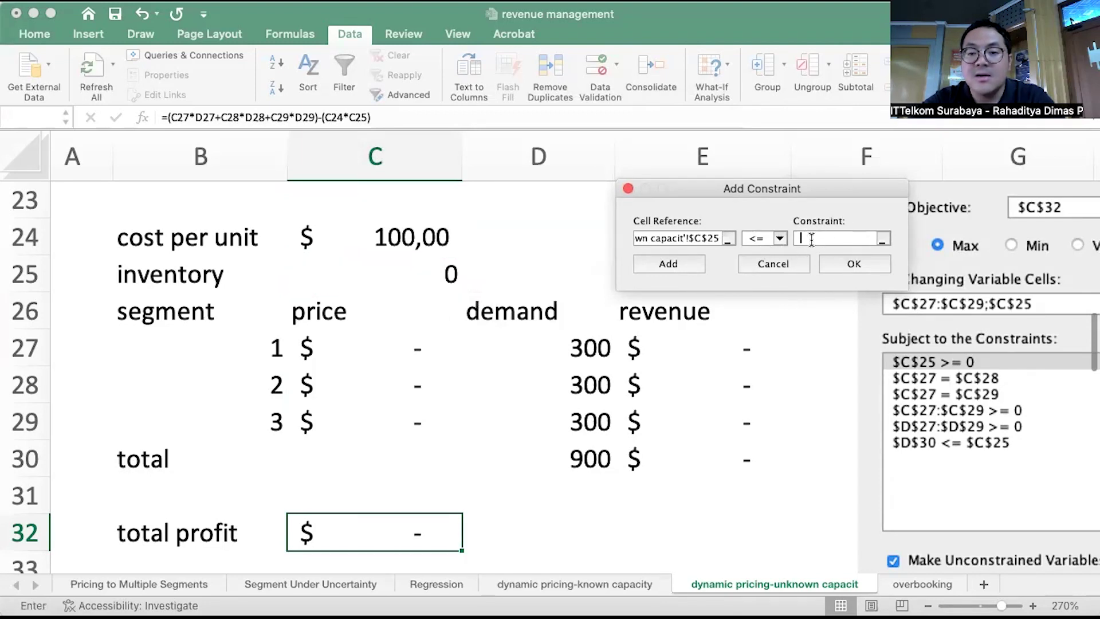
click(884, 240)
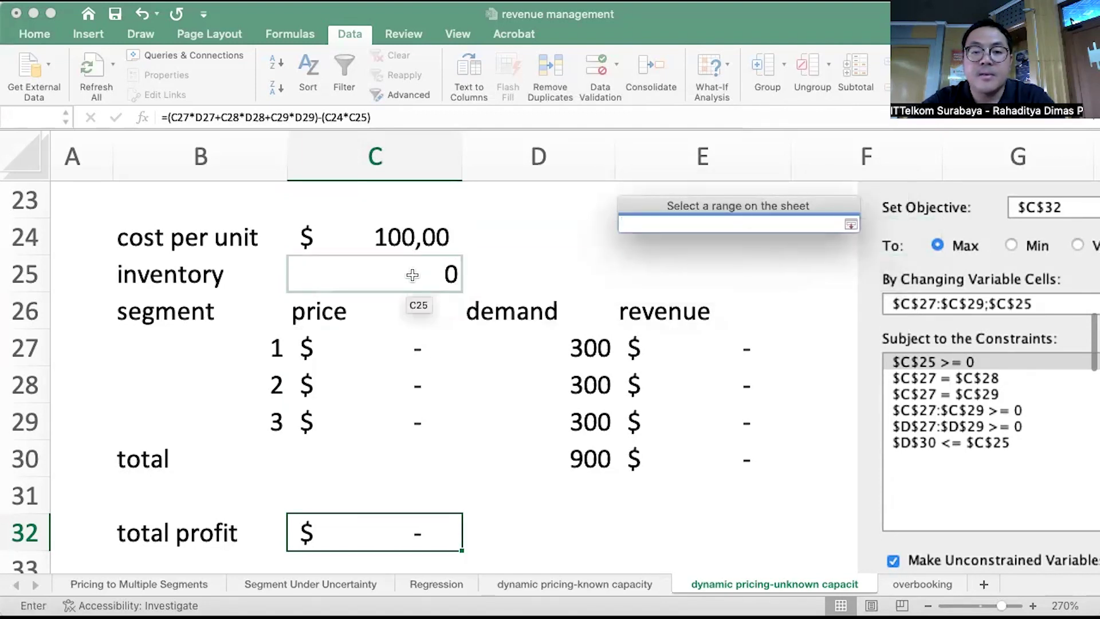
click(424, 274)
click(851, 224)
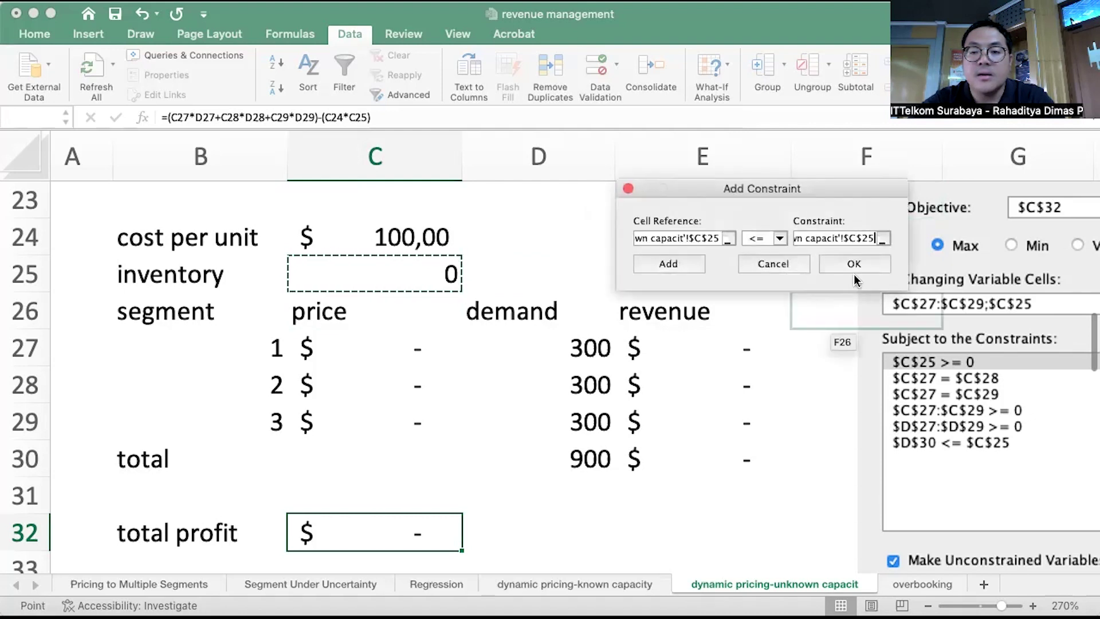
click(854, 264)
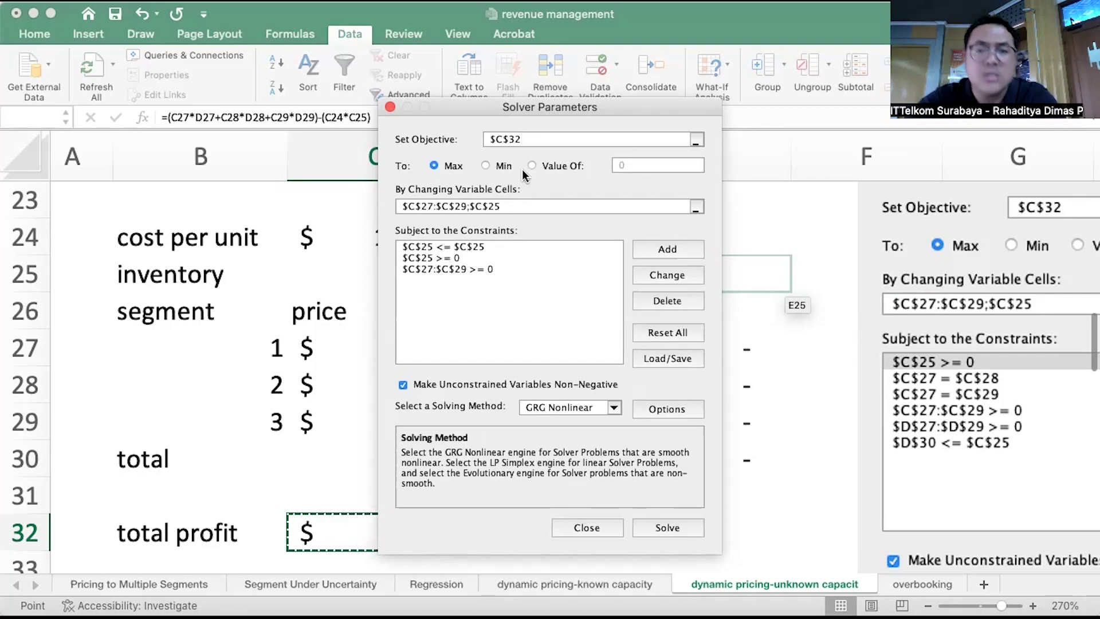
Step: Change the cell reference of the constraint C25 <= C25 to the total demand in D30
drag(586, 106, 913, 104)
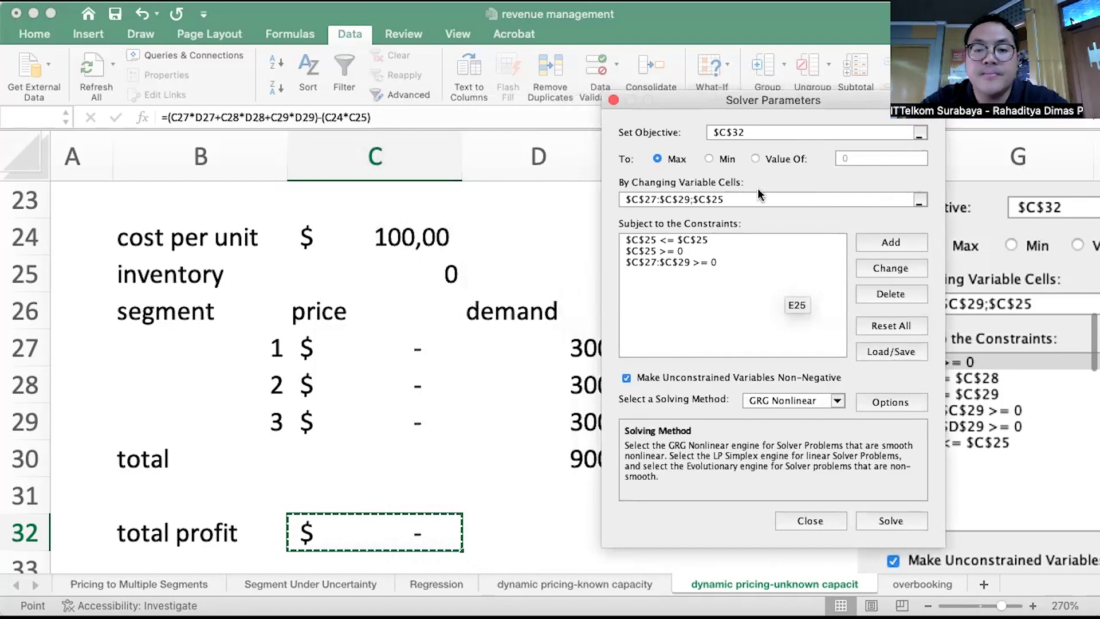
click(711, 241)
click(891, 269)
click(545, 457)
click(642, 354)
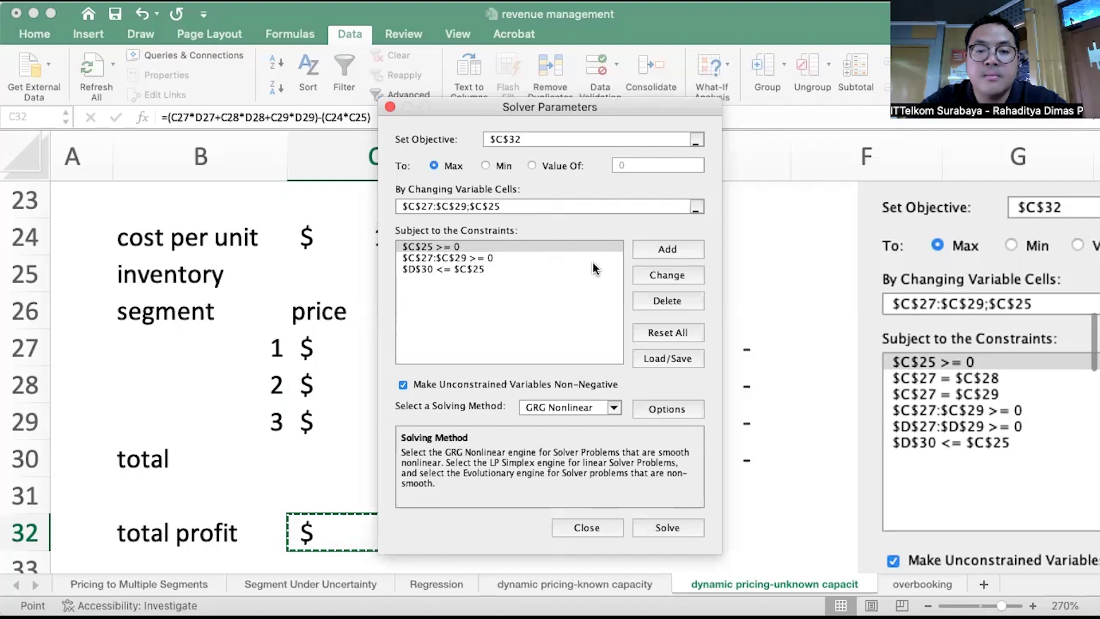
click(421, 269)
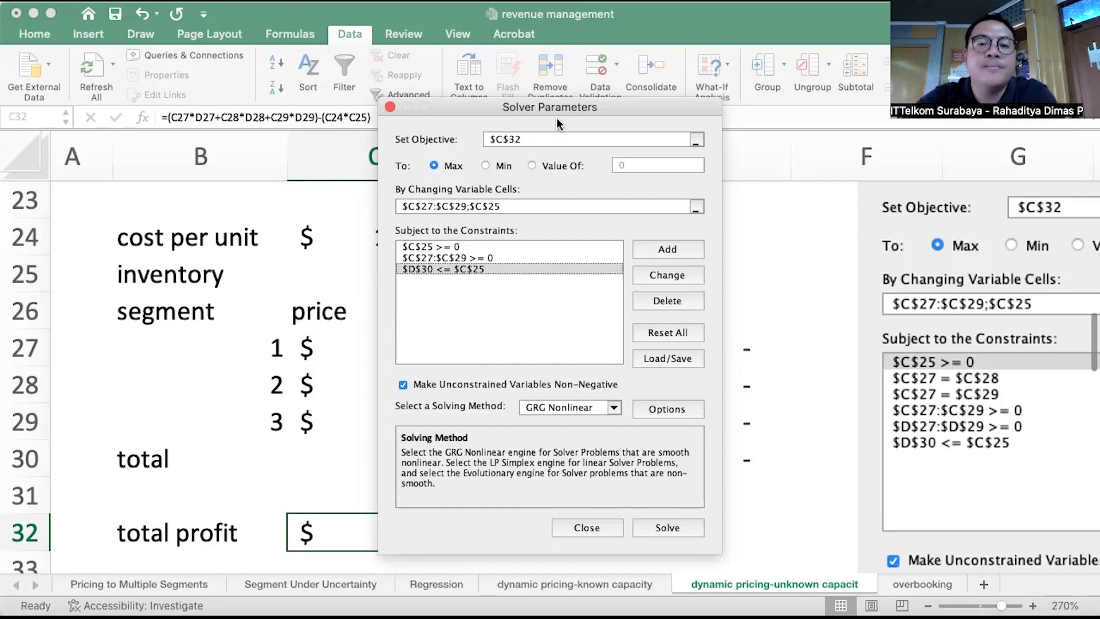
Step: Add a Solver constraint requiring the segment 1 price in C27 to equal the segment 2 price in C28
drag(588, 109, 730, 61)
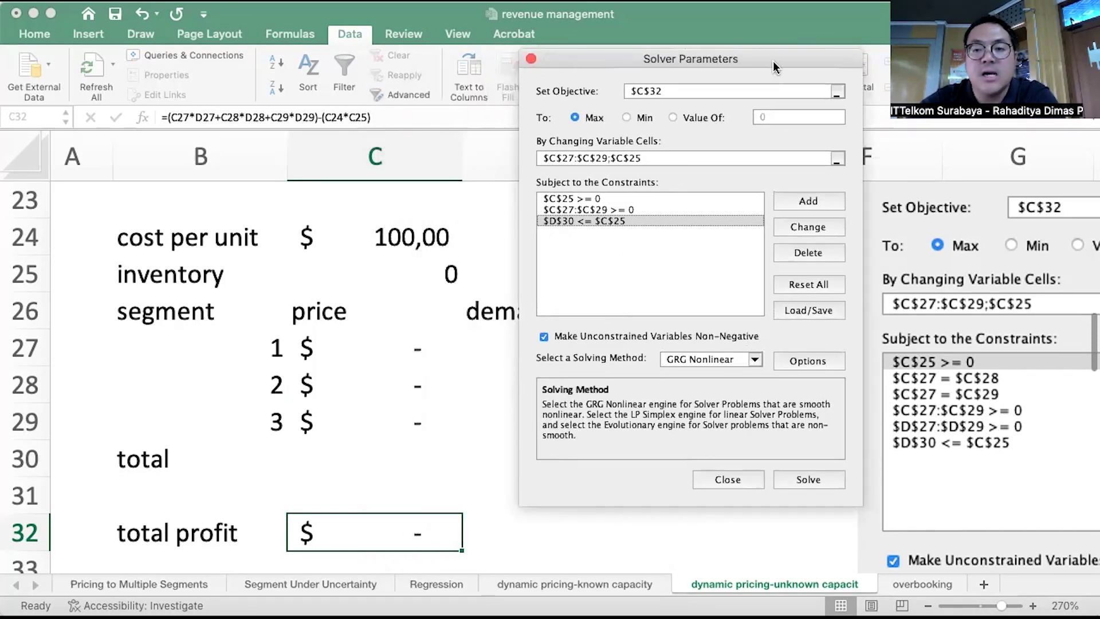
drag(773, 61, 785, 67)
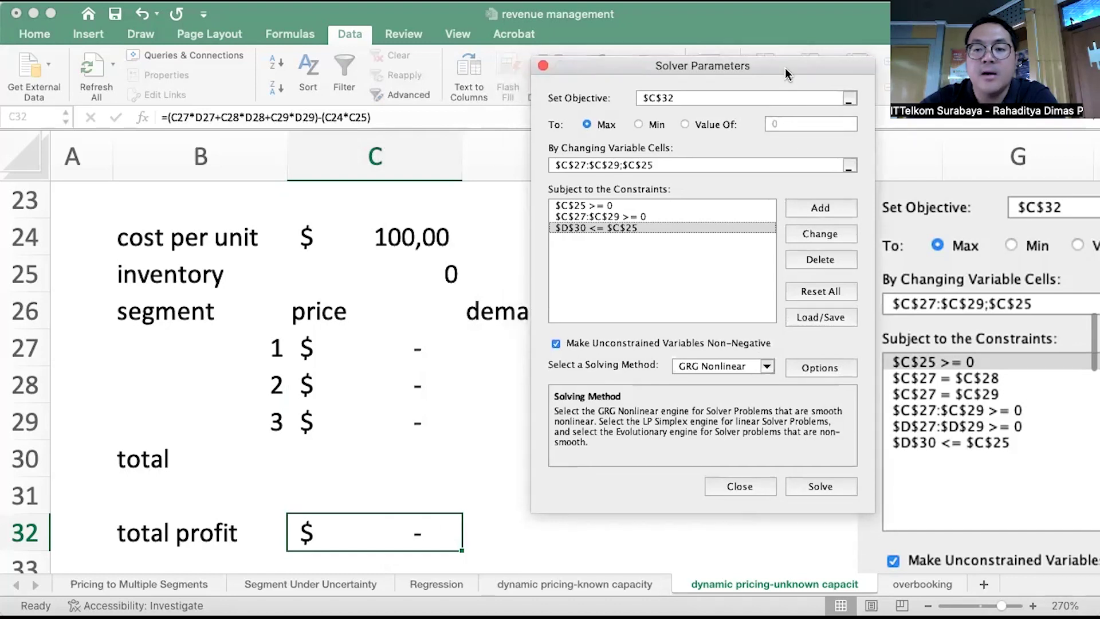
click(822, 210)
click(331, 351)
click(568, 331)
click(549, 359)
click(349, 376)
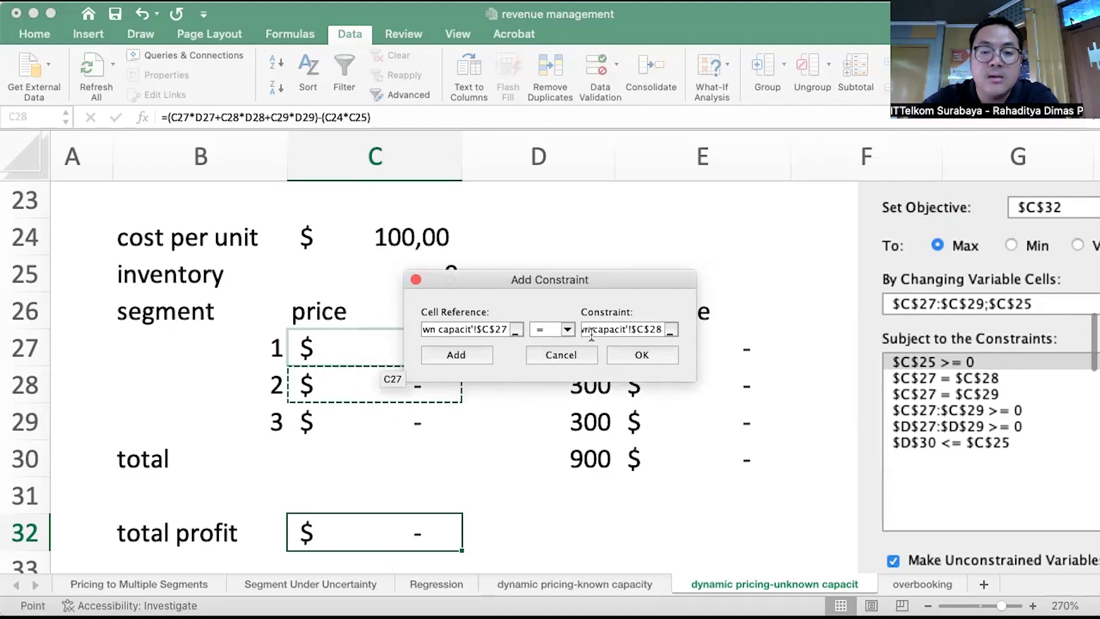
click(640, 353)
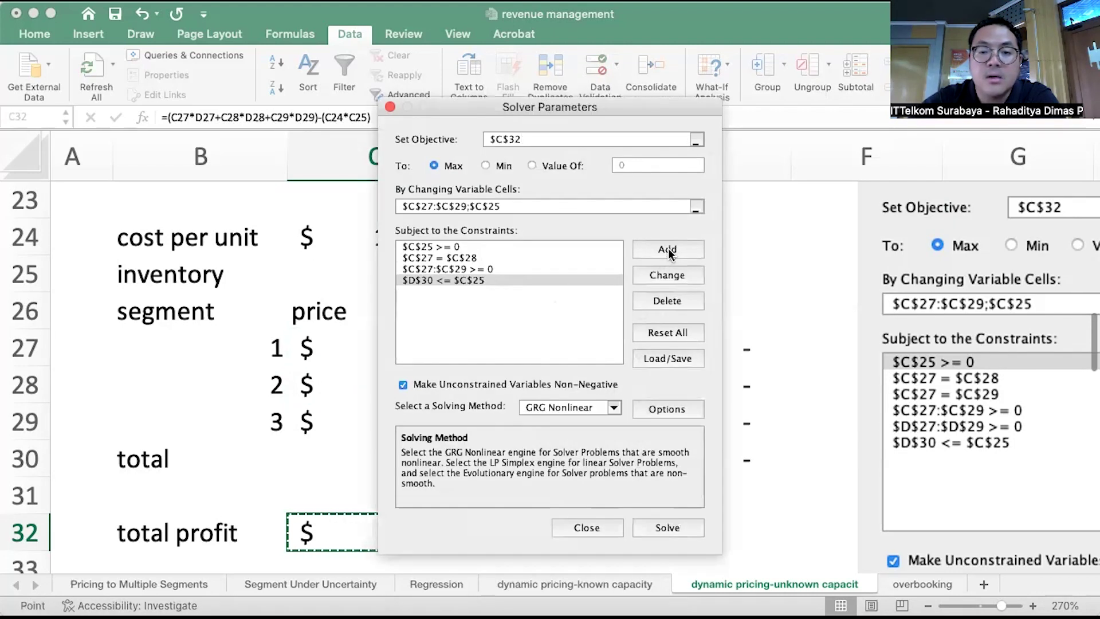
Step: Add a Solver constraint requiring the segment 1 price in C27 to equal the segment 3 price in C29
click(668, 249)
click(322, 351)
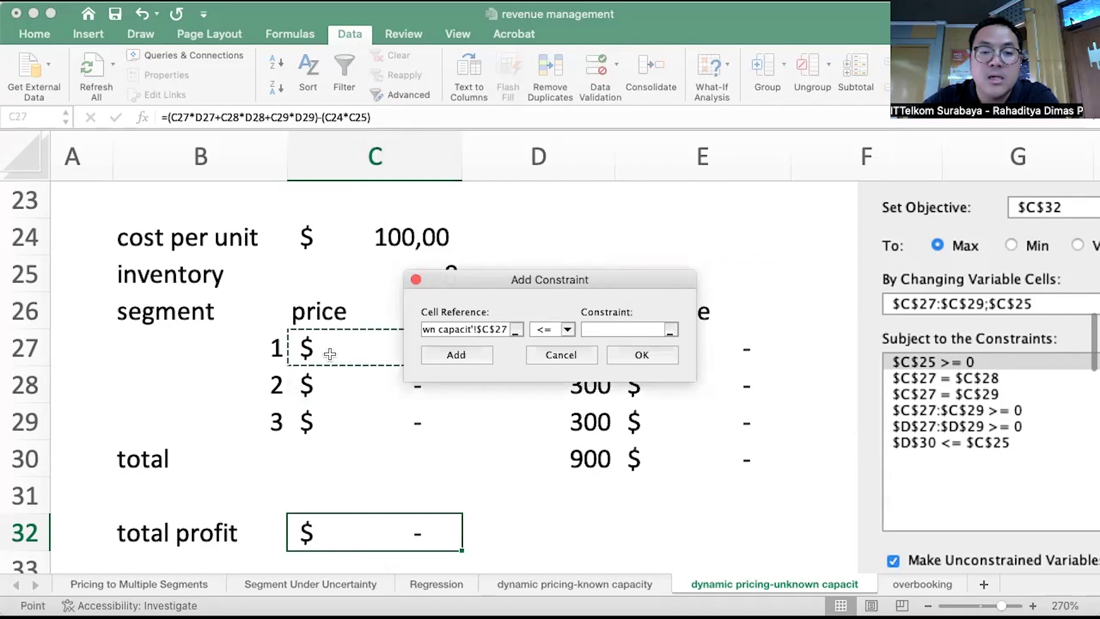
click(567, 330)
click(549, 353)
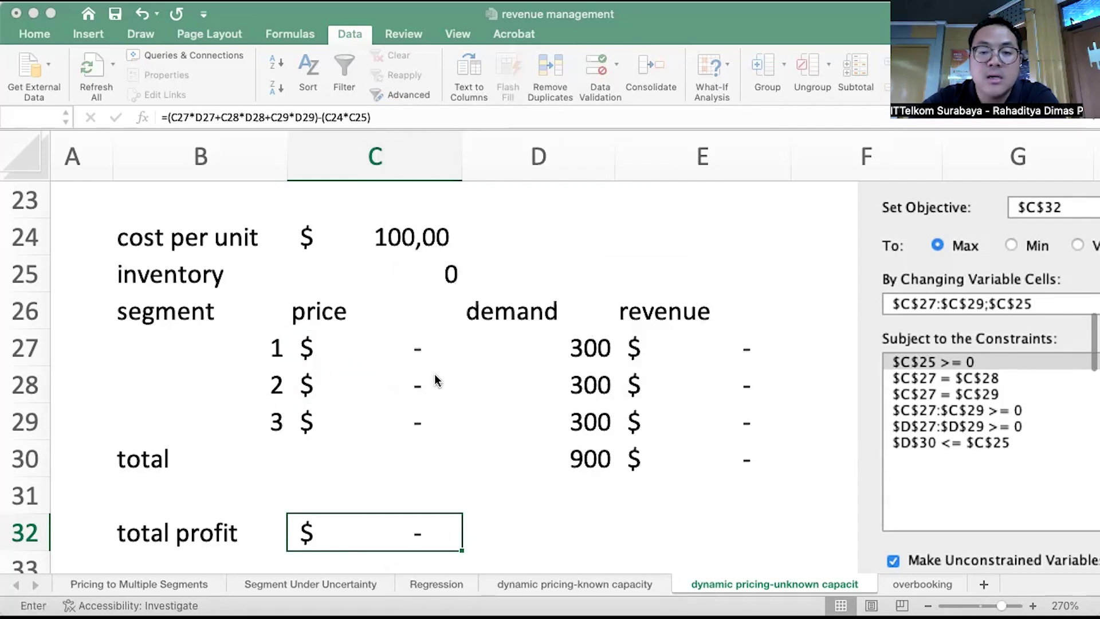
click(352, 424)
click(642, 356)
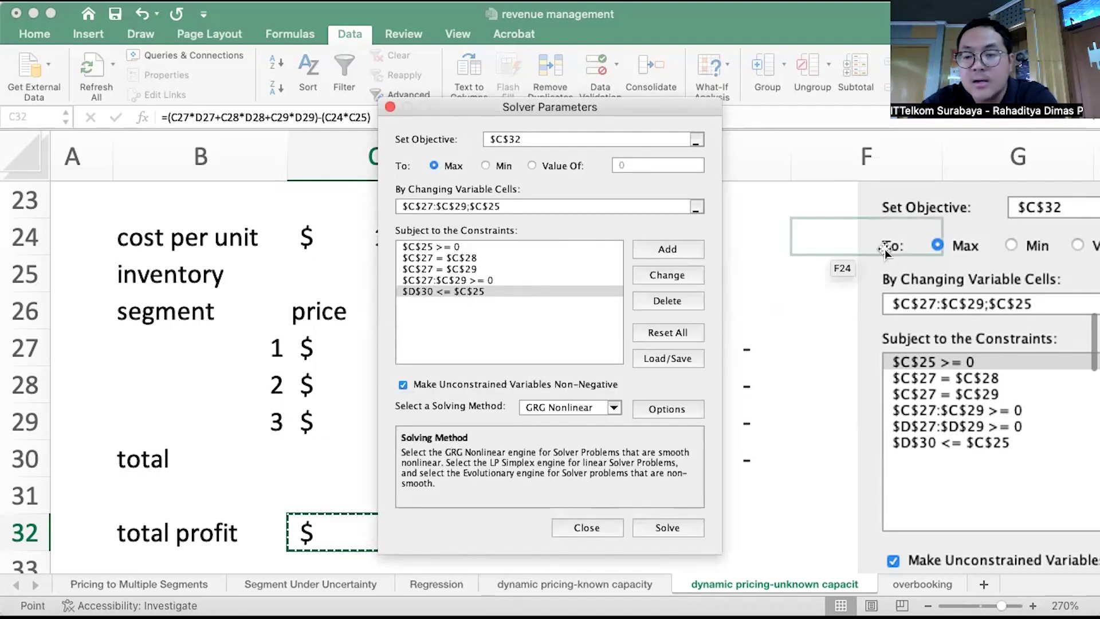
Step: Add a Solver constraint requiring the segment demands D27:D29 to be >= 0
scroll(967, 417, right, 2)
scroll(967, 417, up, 1)
scroll(967, 418, down, 3)
scroll(968, 417, right, 1)
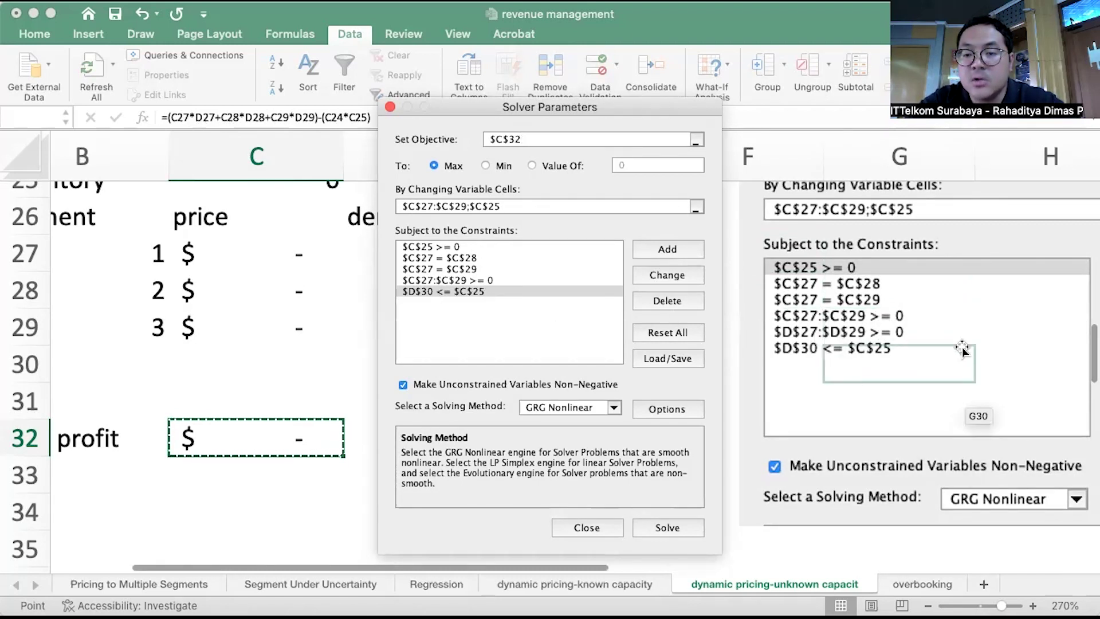
click(675, 249)
drag(422, 250, 439, 329)
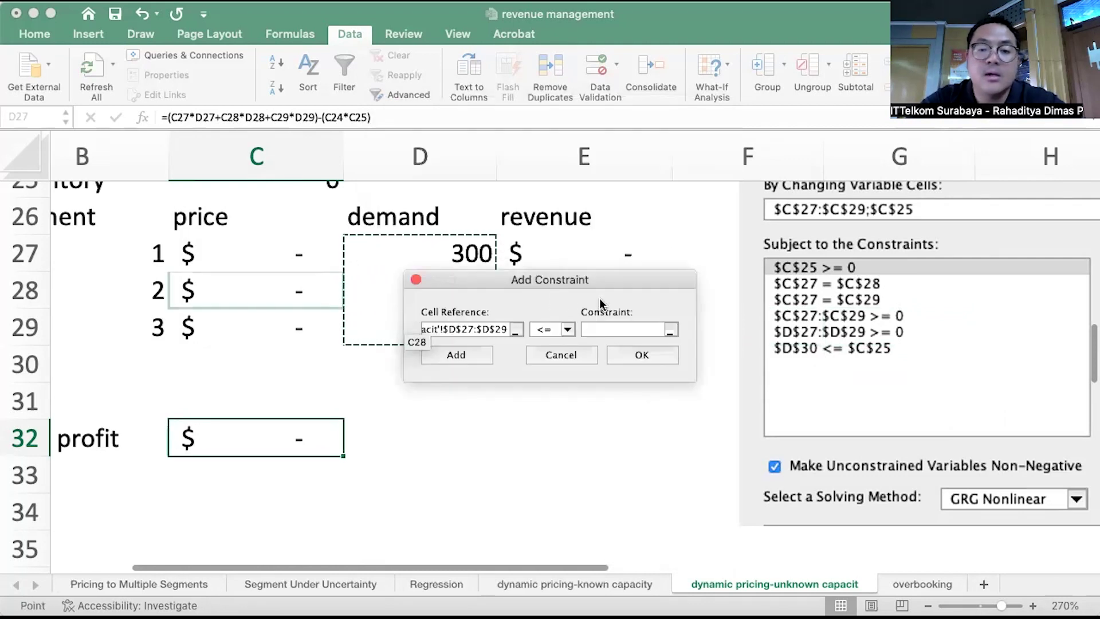
click(569, 330)
click(565, 368)
text(0)
click(630, 355)
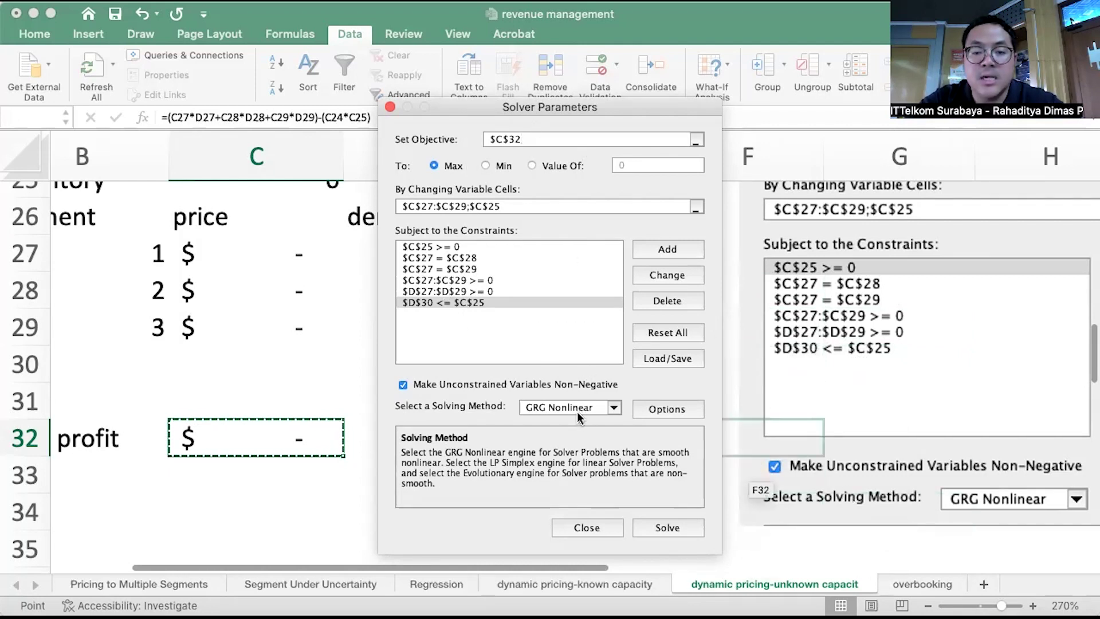
Step: Solve the fixed-price model with GRG Nonlinear and keep the Solver solution
click(663, 527)
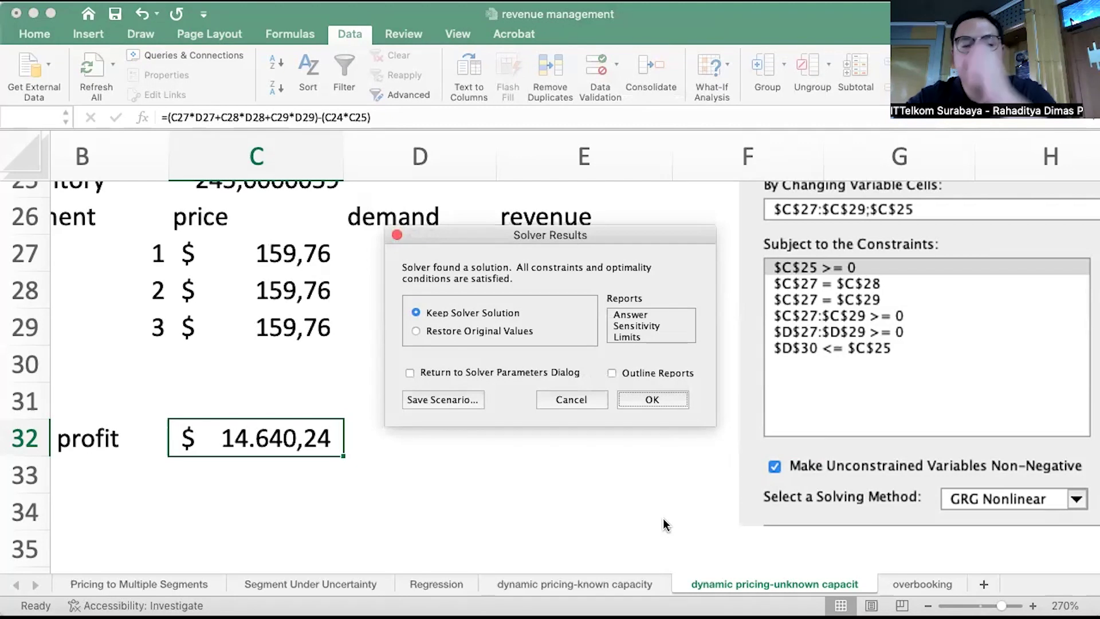
click(654, 399)
scroll(612, 416, up, 3)
scroll(612, 416, left, 2)
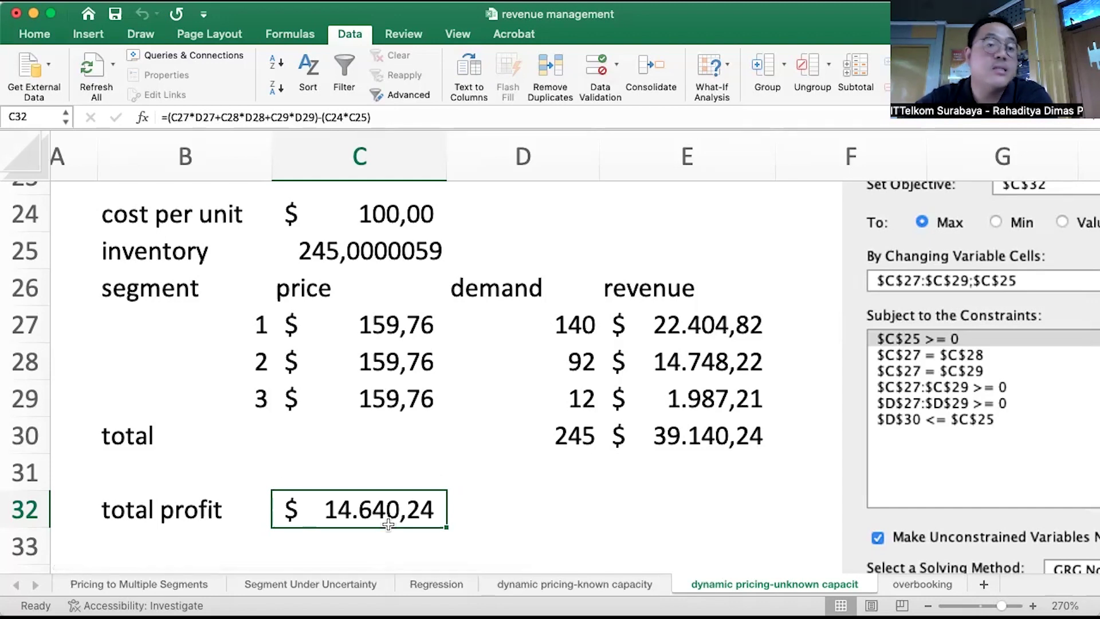
Step: Examine the fixed-price profit in C37 on the dynamic pricing-known capacity sheet for comparison with the unknown-capacity profit
click(584, 585)
scroll(598, 441, down, 8)
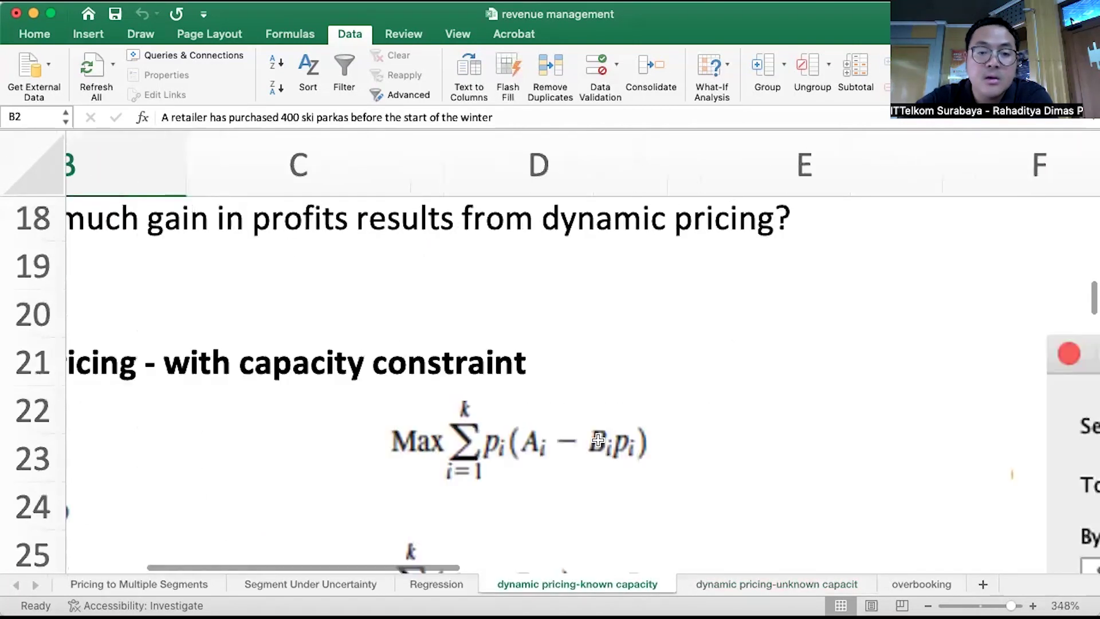
scroll(598, 440, down, 10)
scroll(607, 424, left, 2)
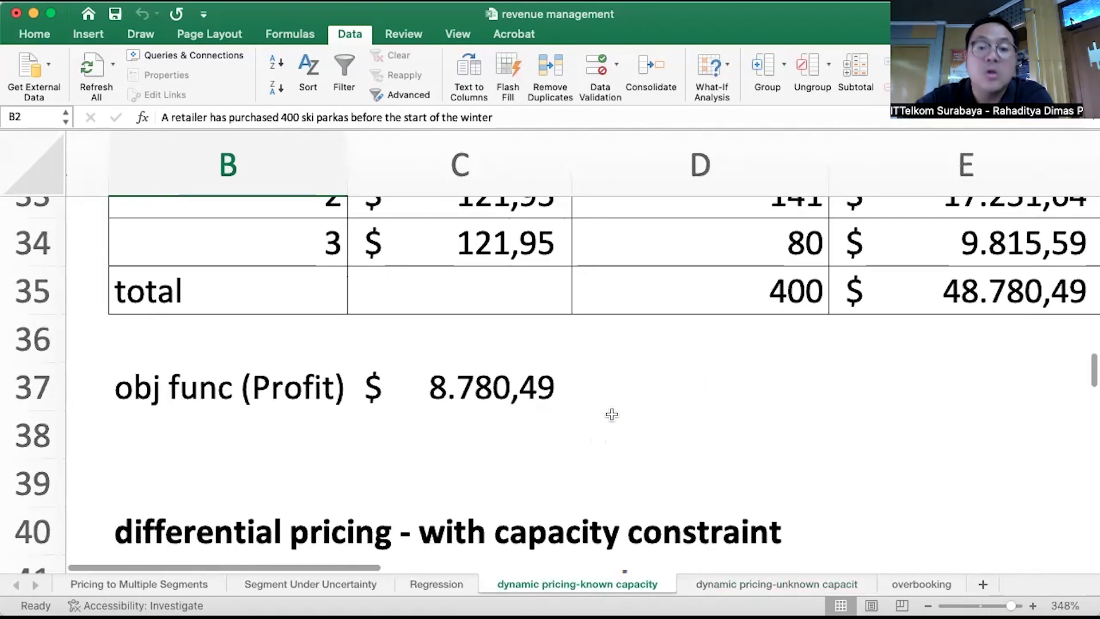
scroll(711, 367, up, 3)
scroll(917, 298, left, 1)
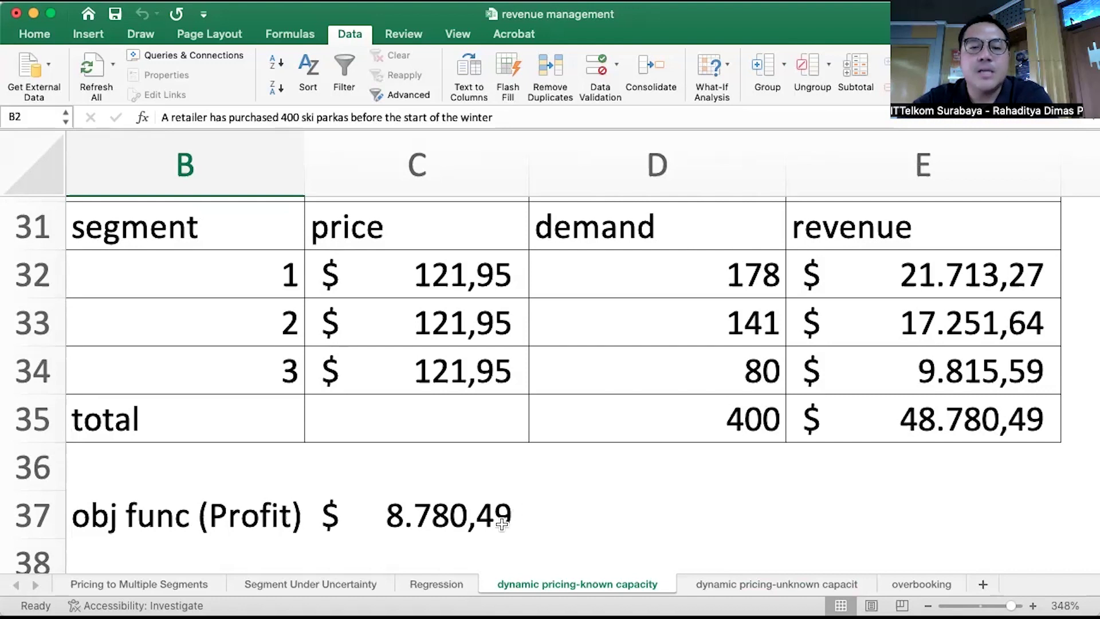
click(472, 506)
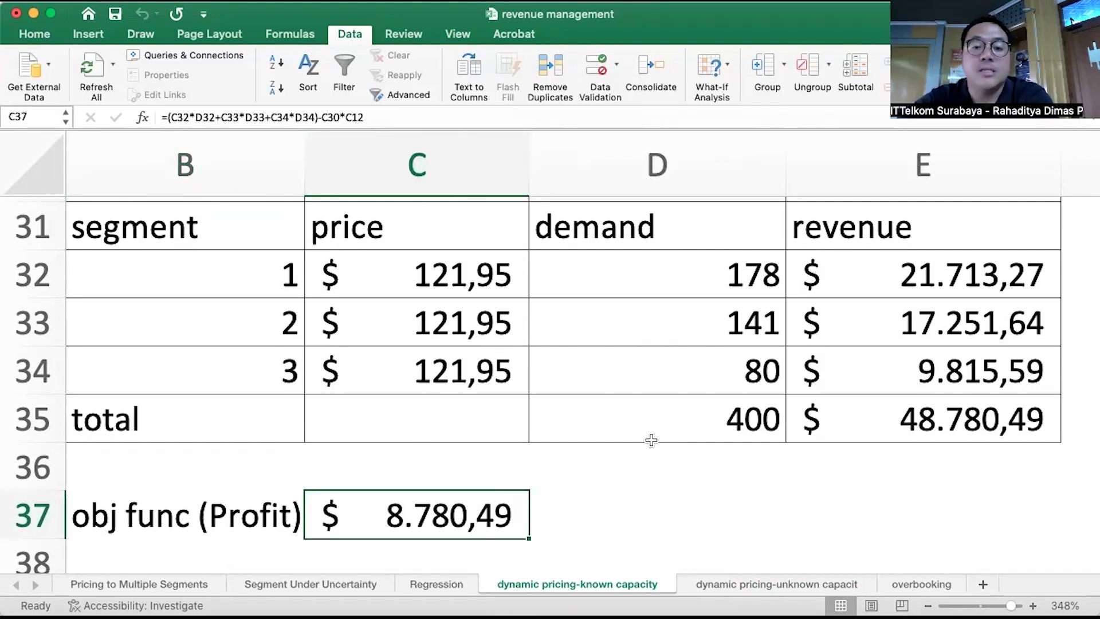
click(783, 588)
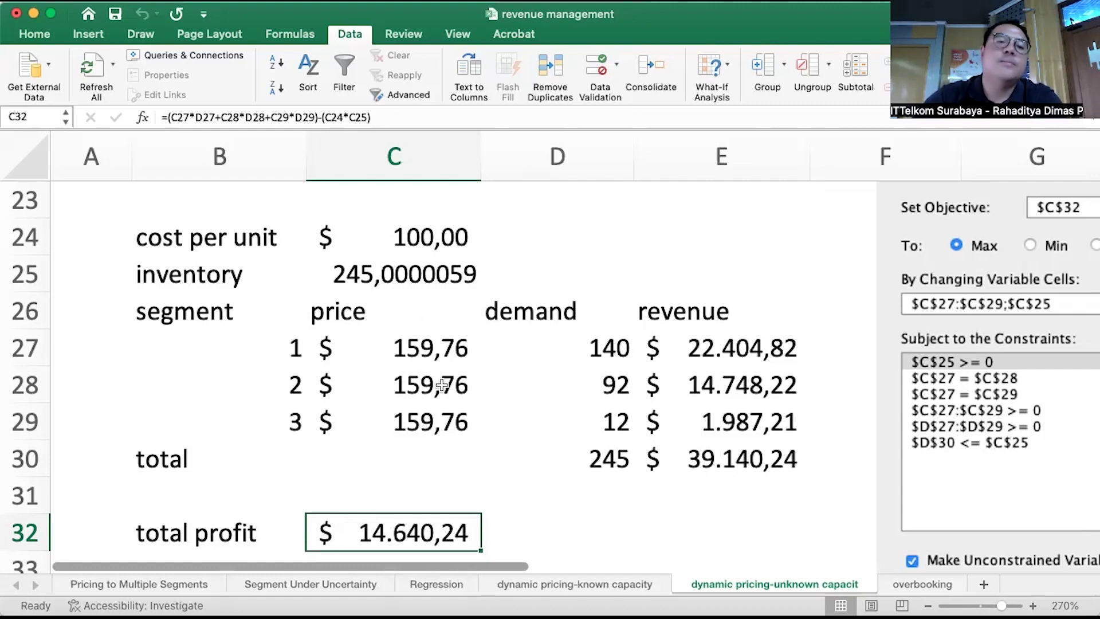
Step: Set the inventory in C39 of the differential pricing with unknown capacity table to 0
scroll(442, 385, down, 5)
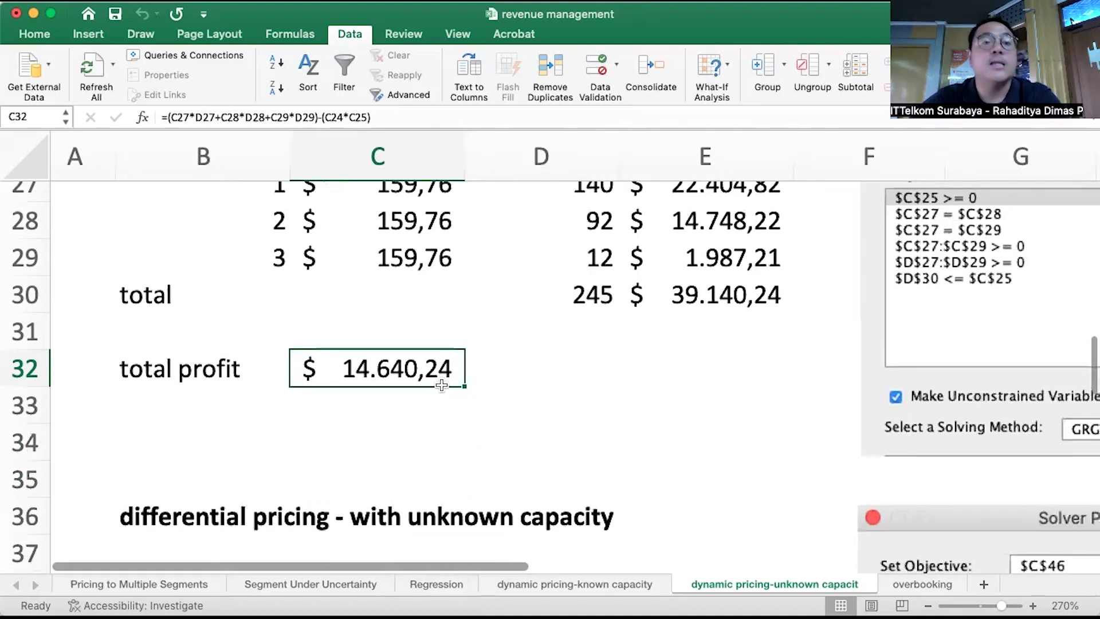
scroll(442, 385, down, 9)
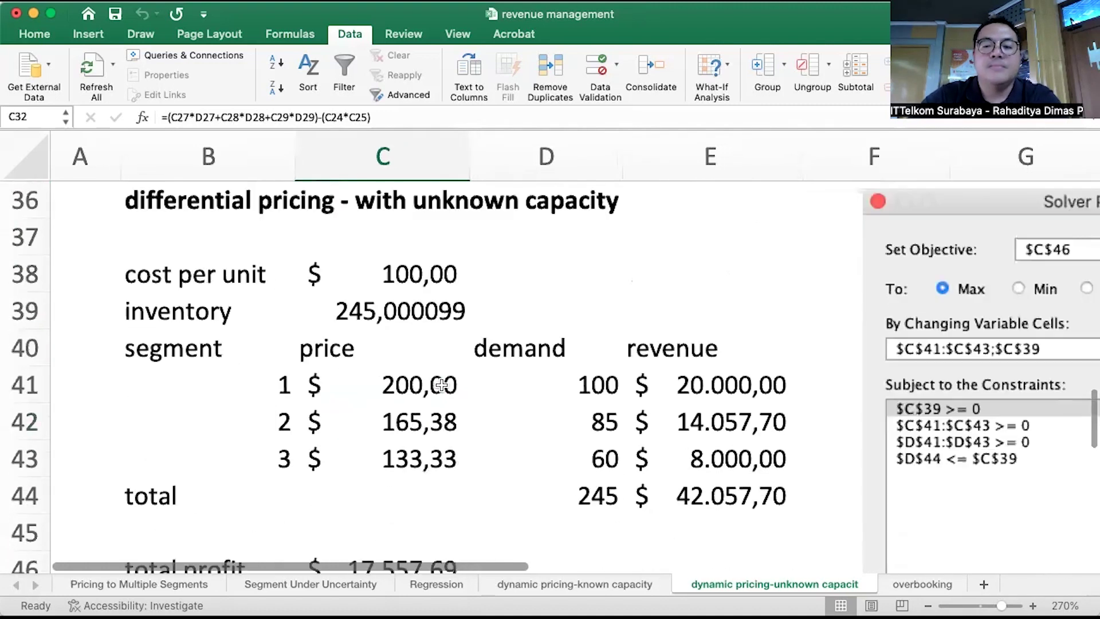
scroll(442, 385, down, 1)
scroll(442, 385, up, 1)
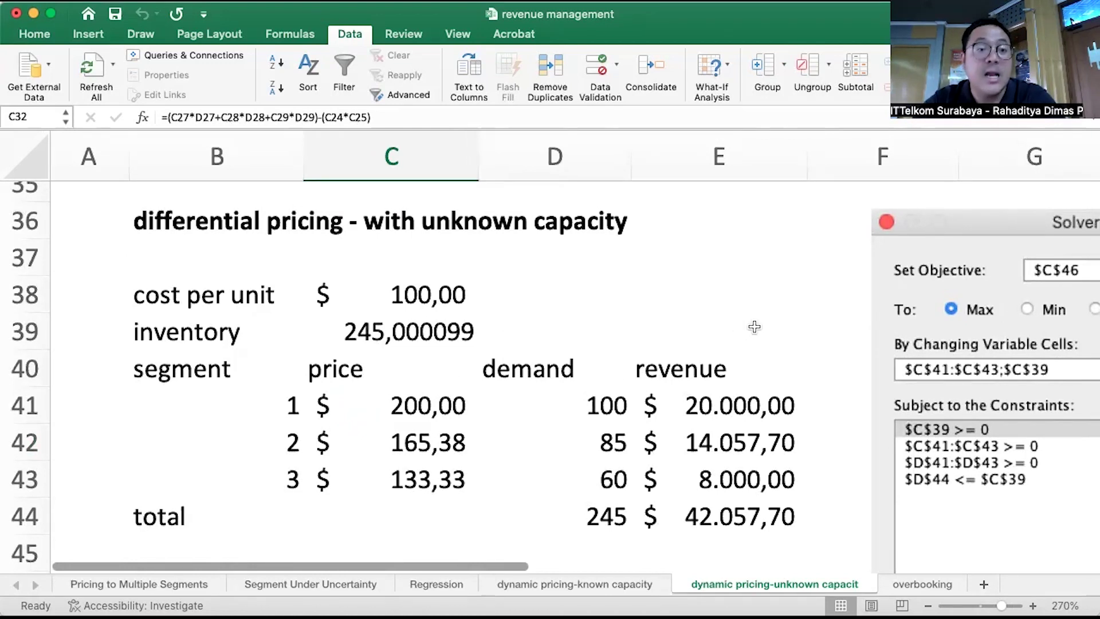
click(424, 338)
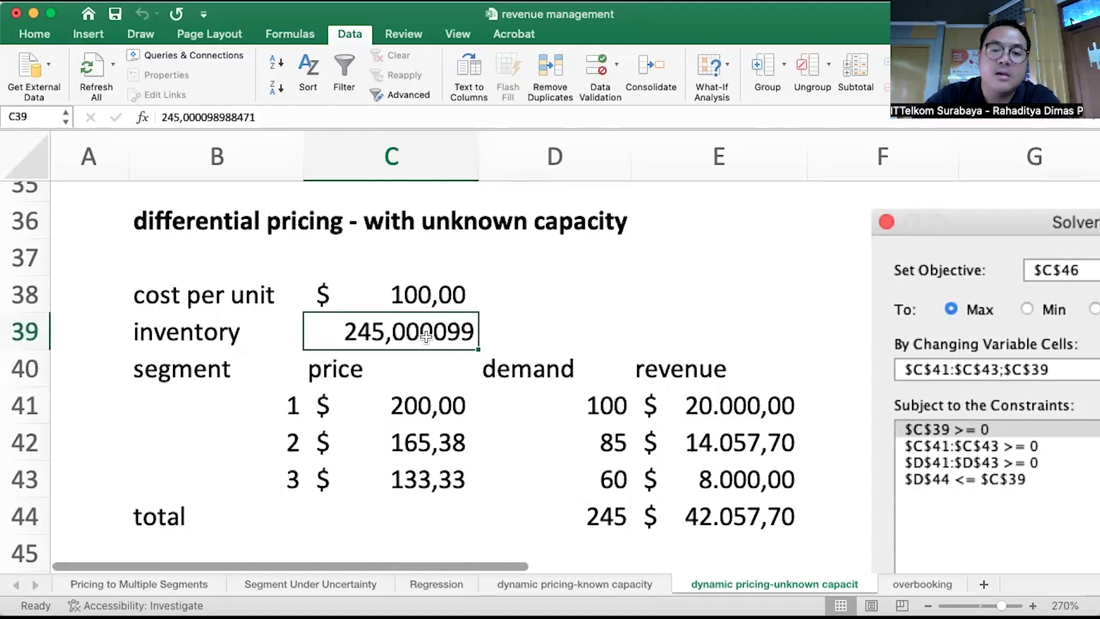
text(0)
key(Return)
key(Return)
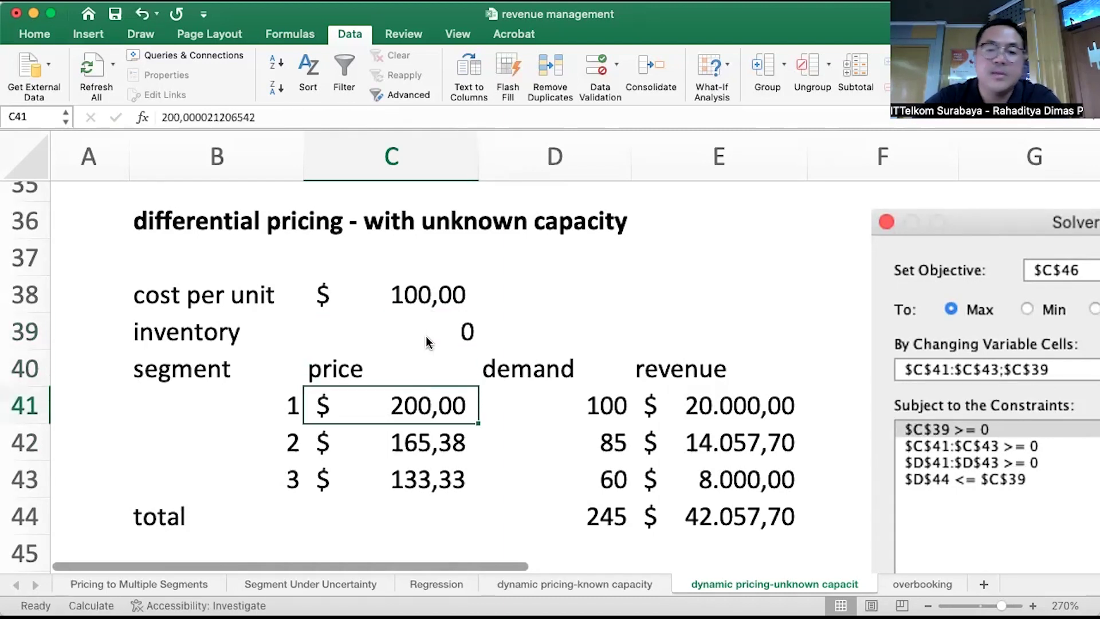
Step: Set the differential segment prices in C41:C43 to 0 and select the total profit cell C46
text(0)
key(Return)
text(0)
key(Return)
text(0)
key(Return)
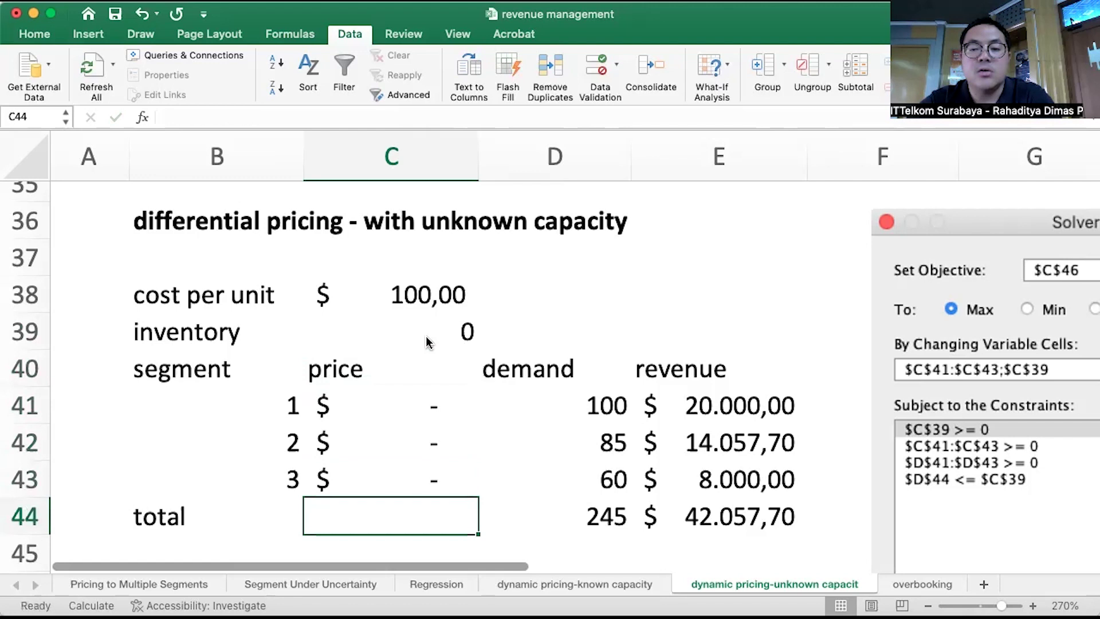
key(Return)
key(Return)
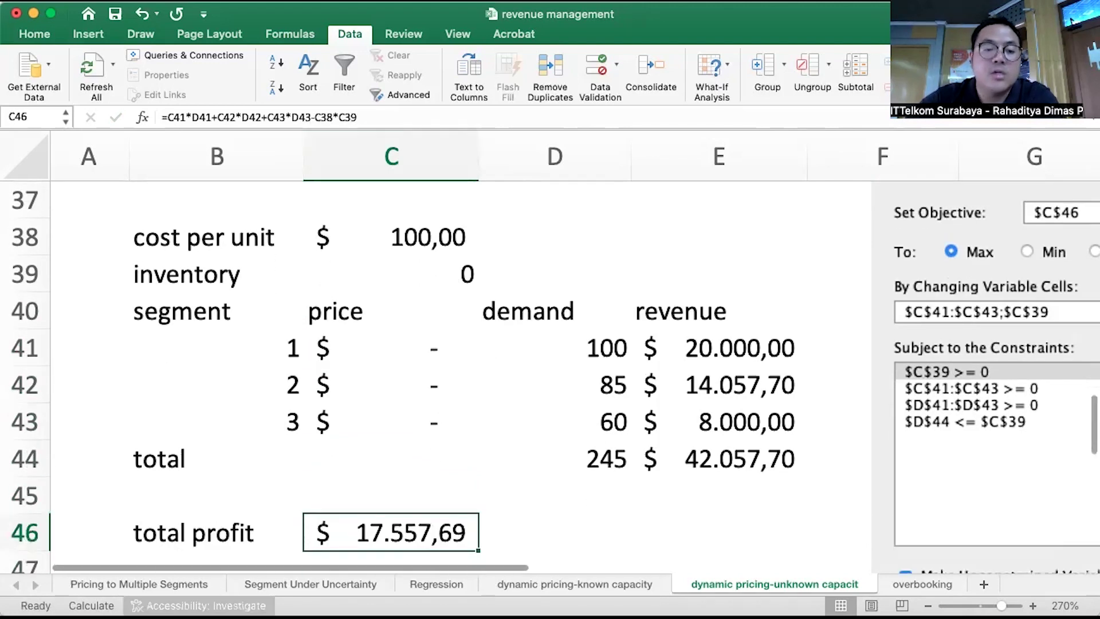
Step: Recalculate the sheet and set the Solver objective to the differential pricing total profit in C46
click(92, 606)
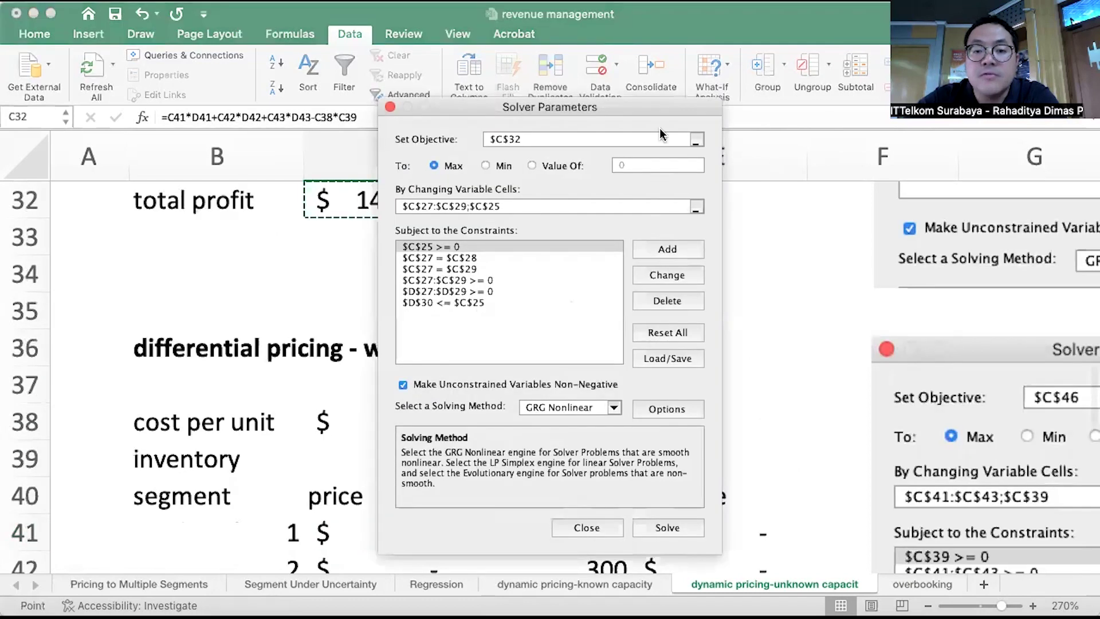
click(683, 157)
scroll(451, 492, down, 5)
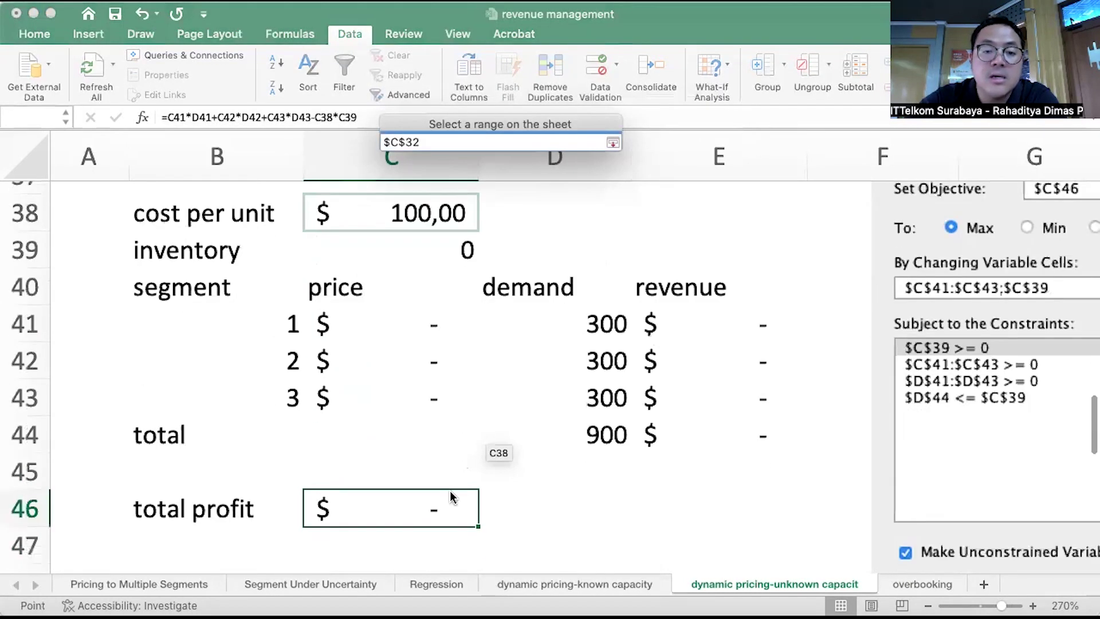
click(375, 504)
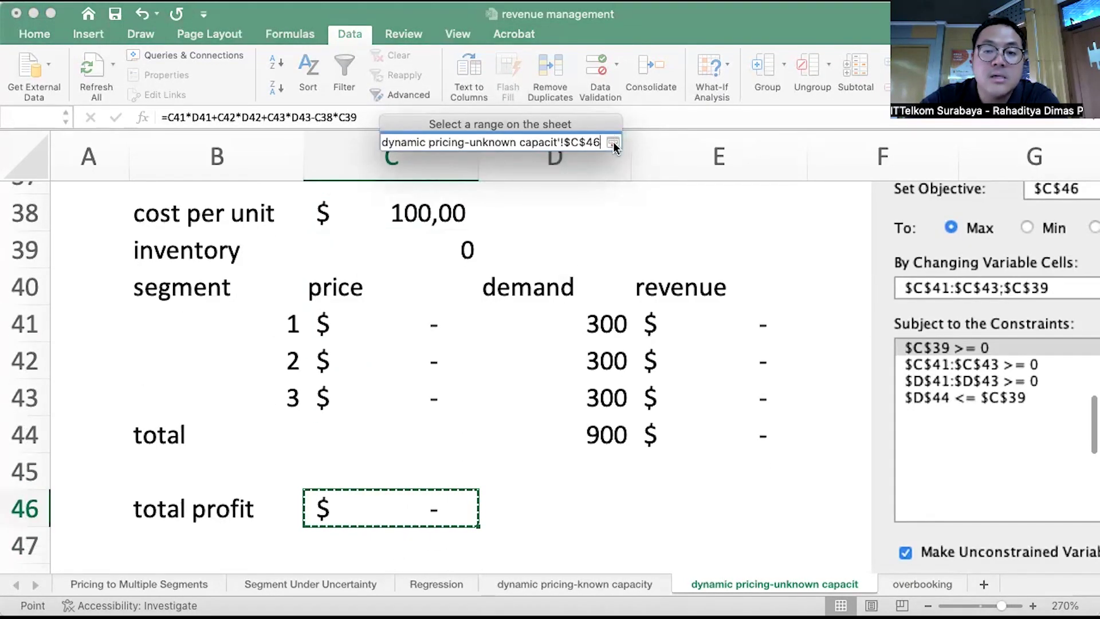
click(612, 143)
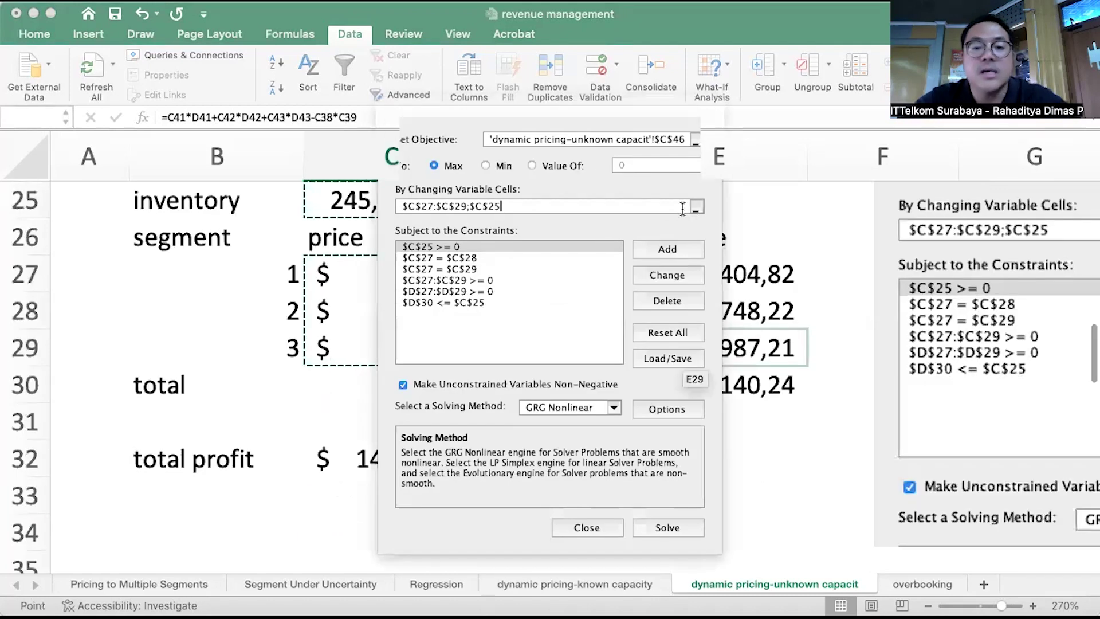
Step: Set the Solver's changing variable cells to the differential prices C41:C43 and the inventory C39
click(697, 206)
click(395, 274)
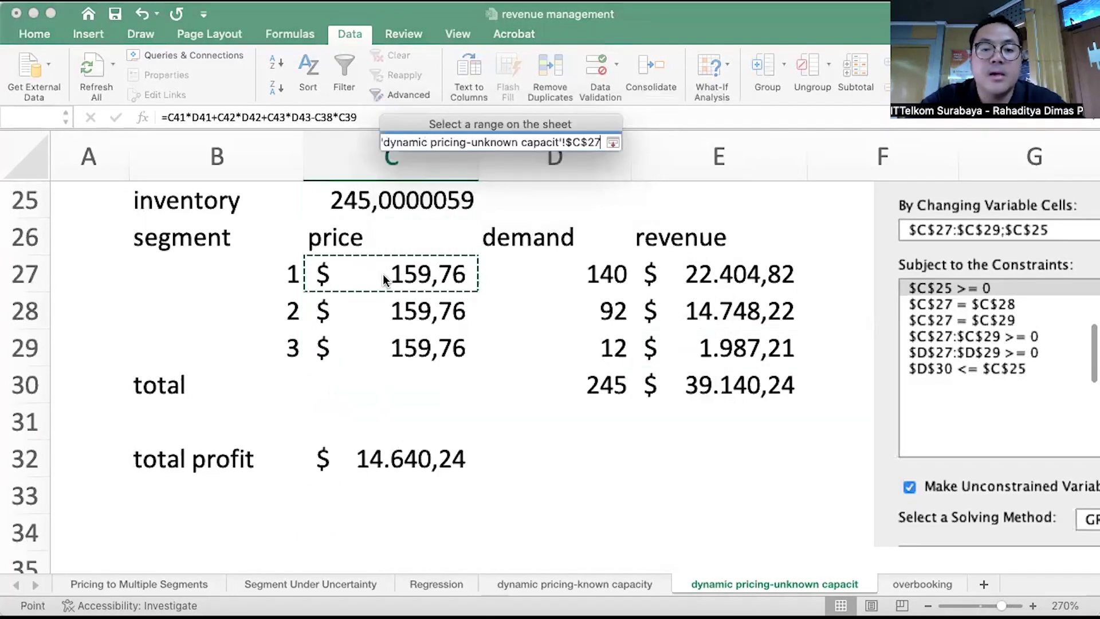
scroll(496, 516, down, 4)
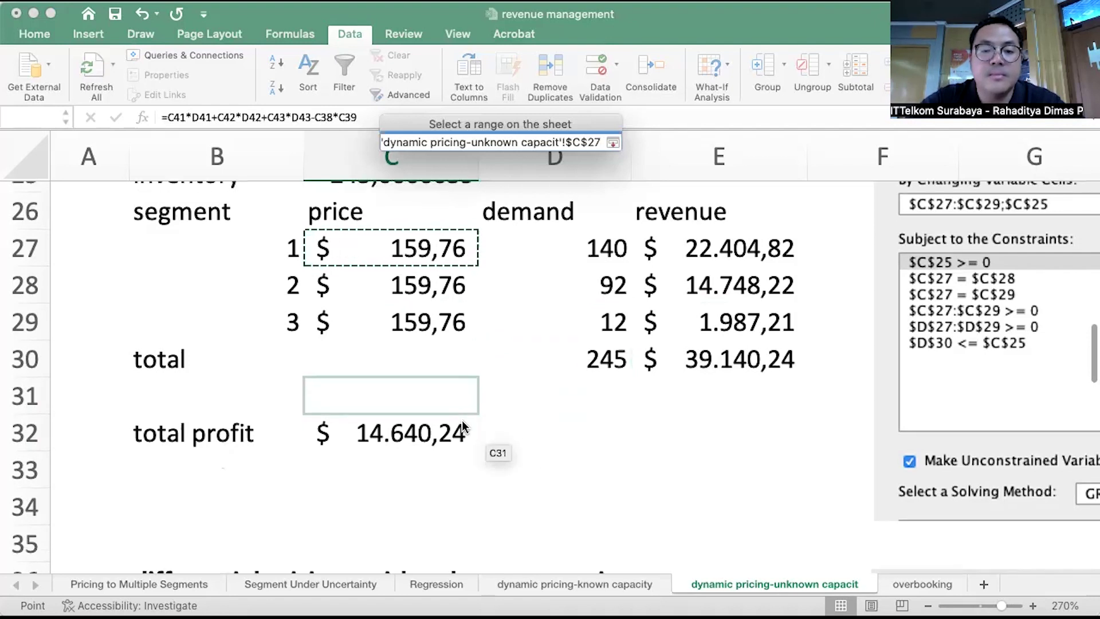
click(427, 362)
drag(427, 363, 429, 430)
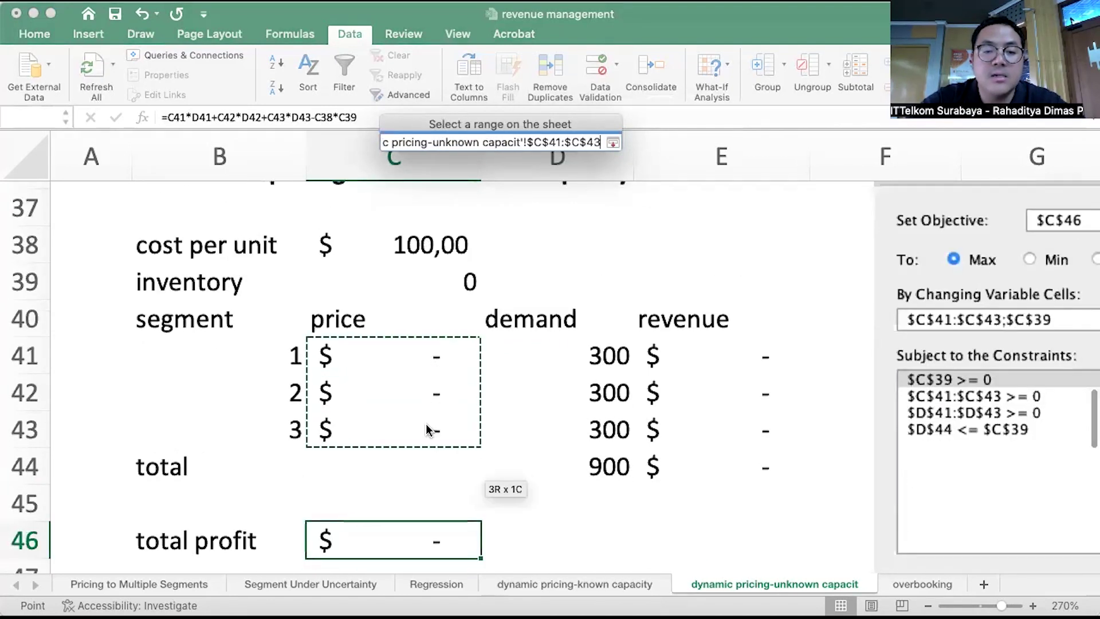
text(;)
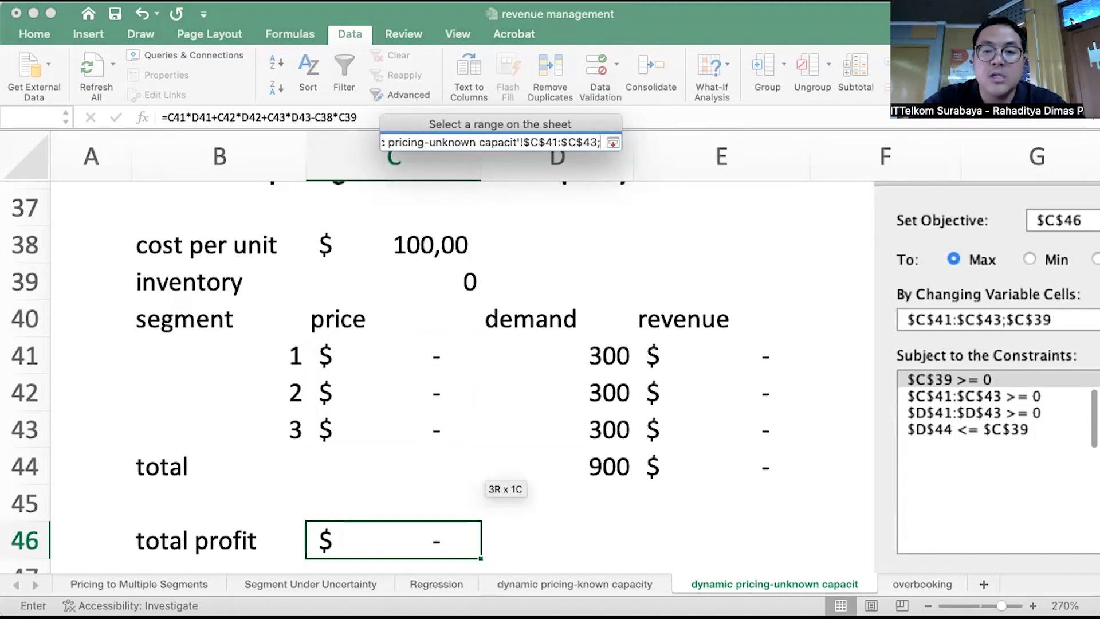
click(437, 282)
click(612, 142)
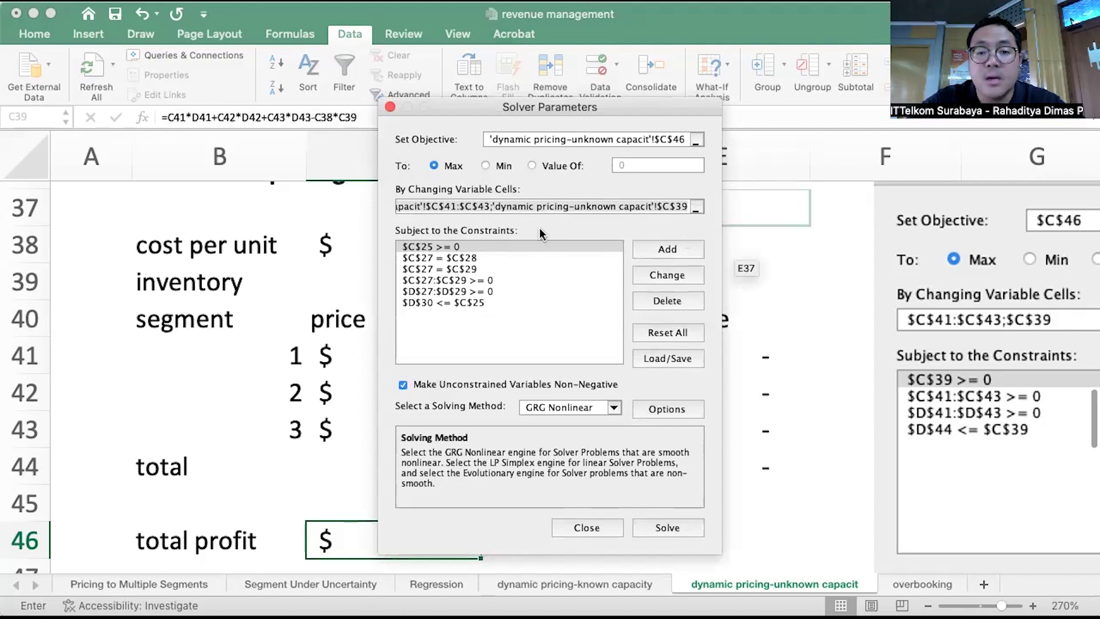
Step: Delete the Solver constraints C25 >= 0, C27 = C28 and C27 = C29
click(466, 257)
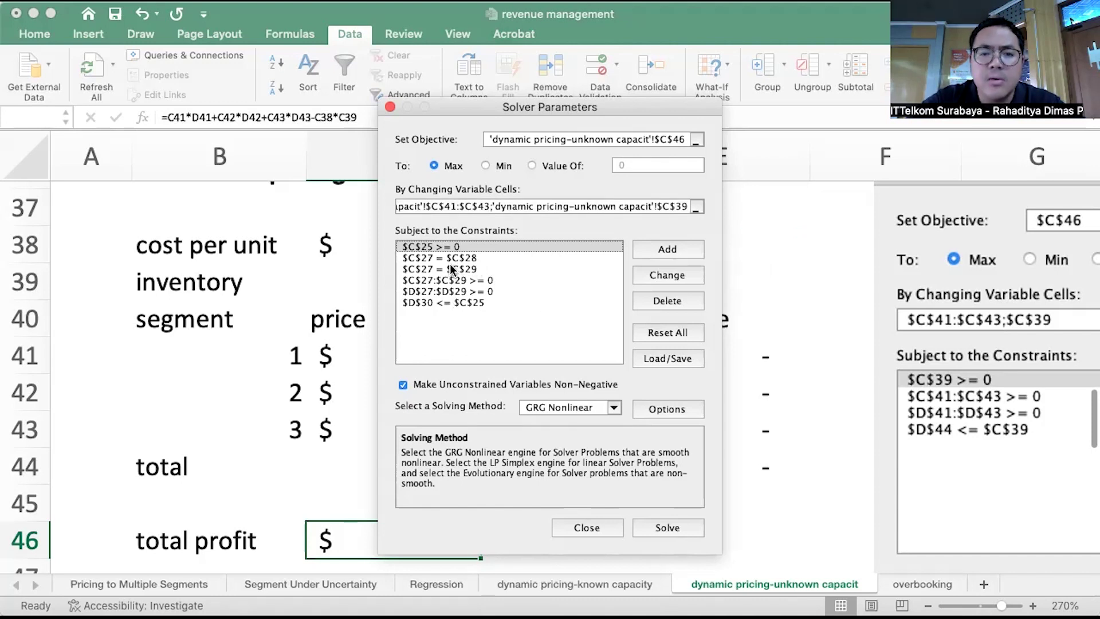
click(670, 302)
click(479, 247)
click(681, 302)
click(508, 249)
click(678, 298)
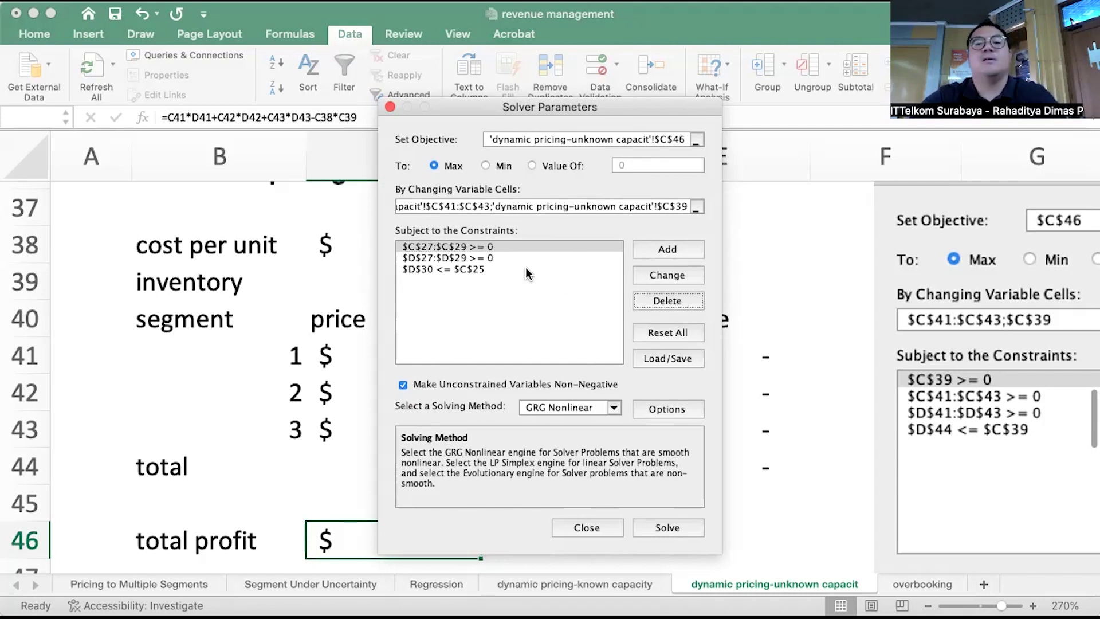
Step: Change the price constraint on C27:C29 so that it requires C41:C43 >= 0
click(667, 276)
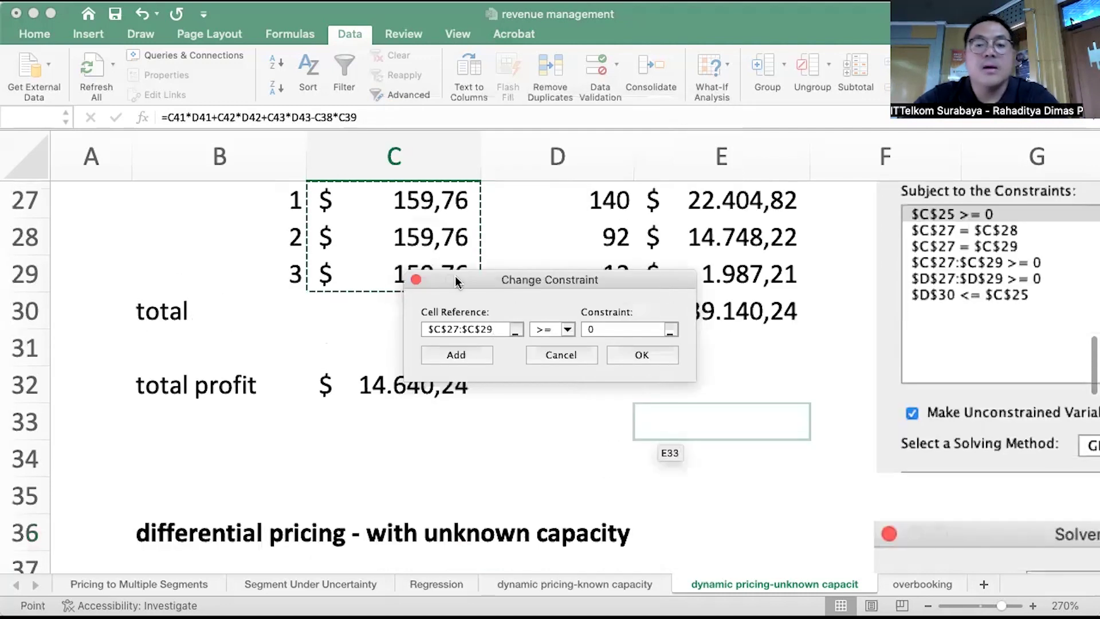
scroll(396, 241, down, 3)
scroll(396, 243, down, 3)
drag(336, 304, 339, 397)
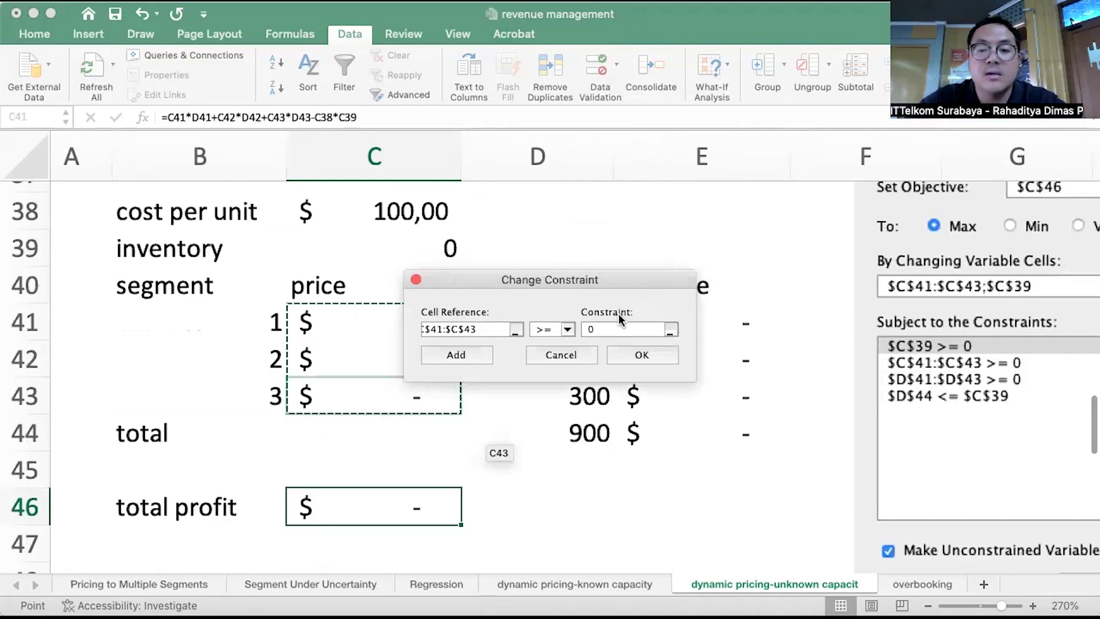
click(642, 355)
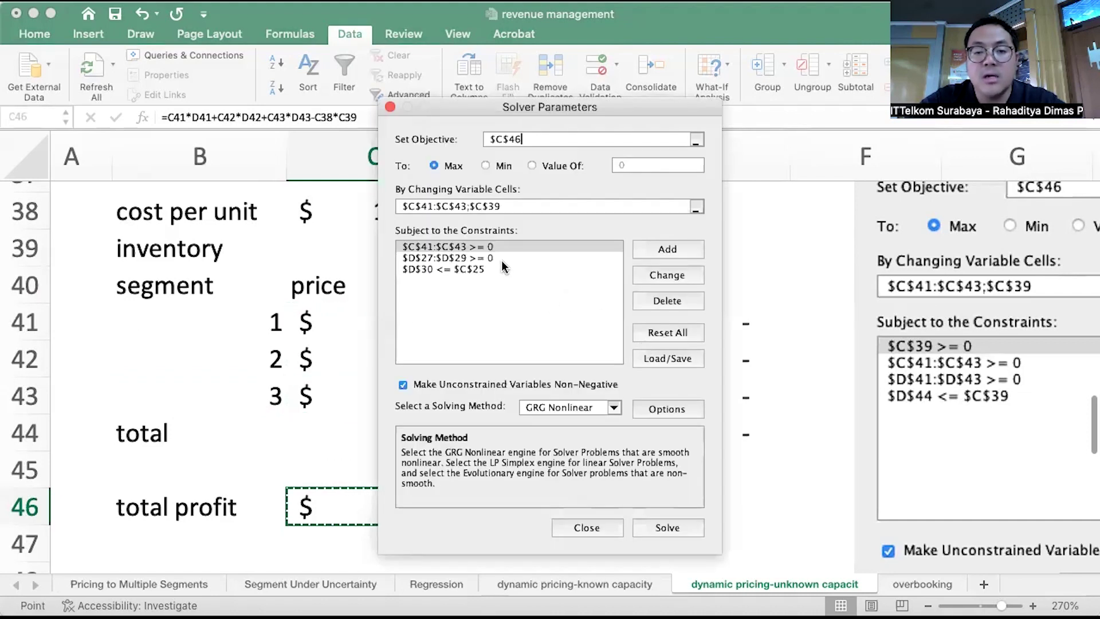
Step: Change the demand constraint on D27:D29 so that it requires D41:D43 >= 0
click(485, 257)
click(659, 278)
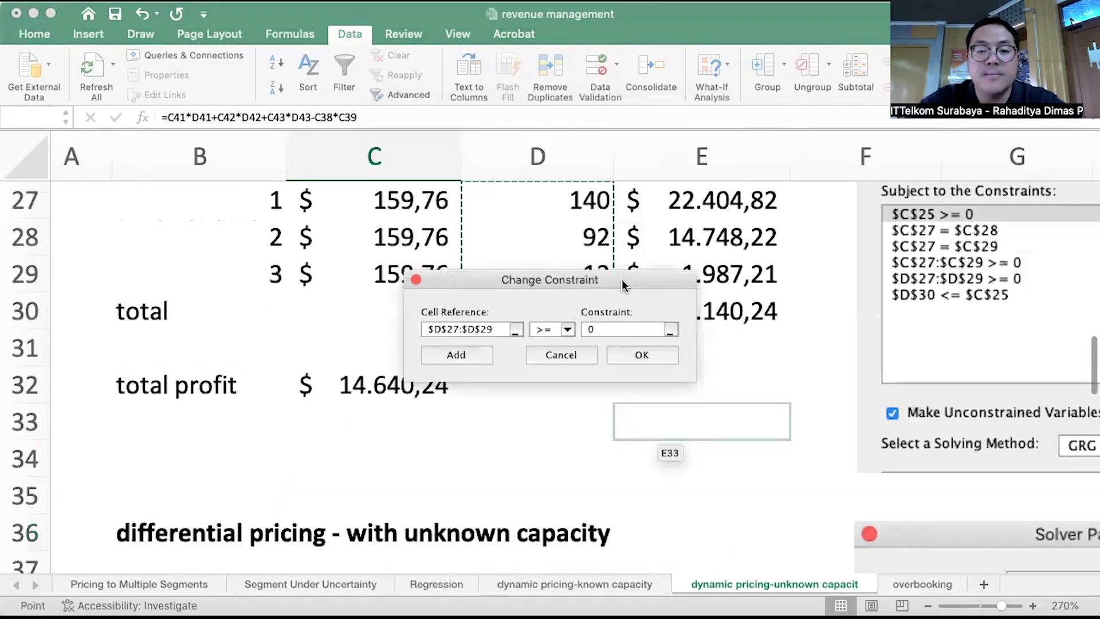
scroll(381, 493, down, 6)
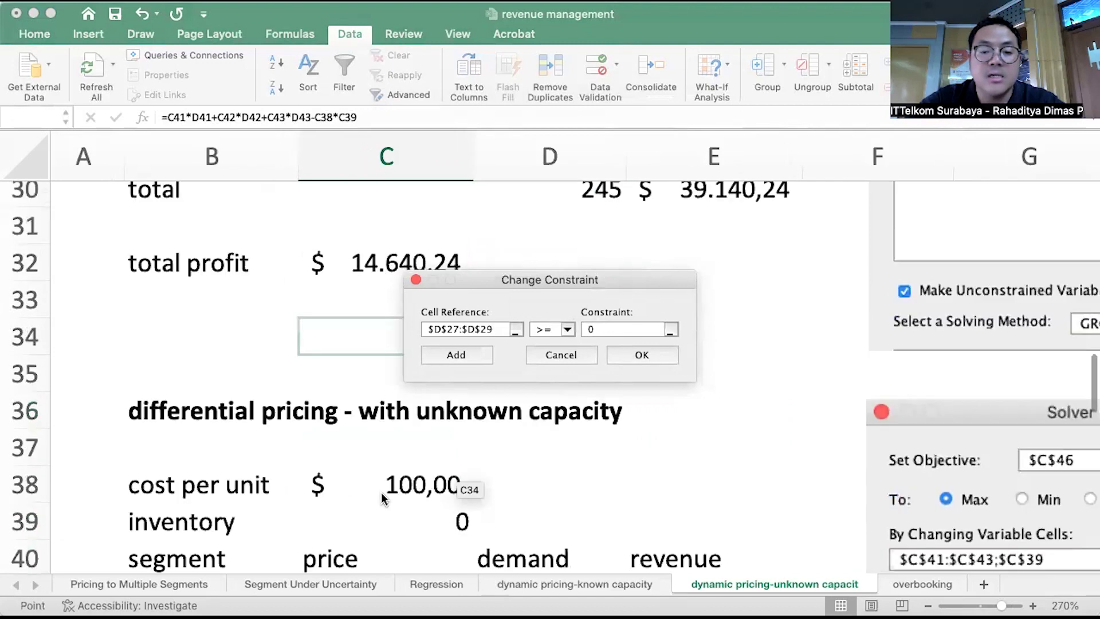
drag(475, 424, 496, 505)
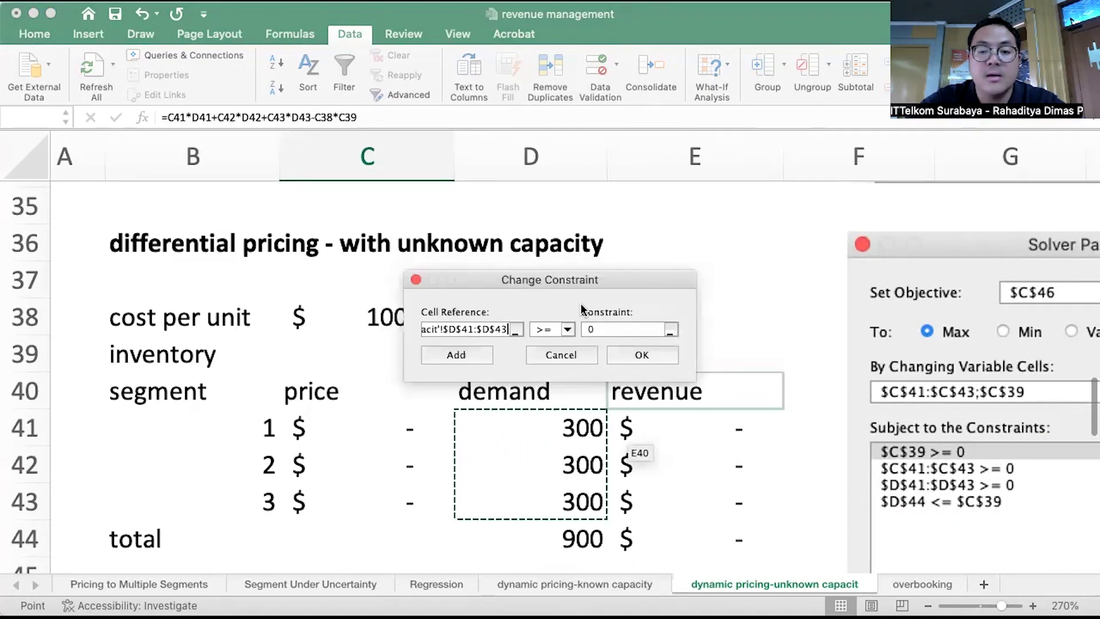
click(664, 355)
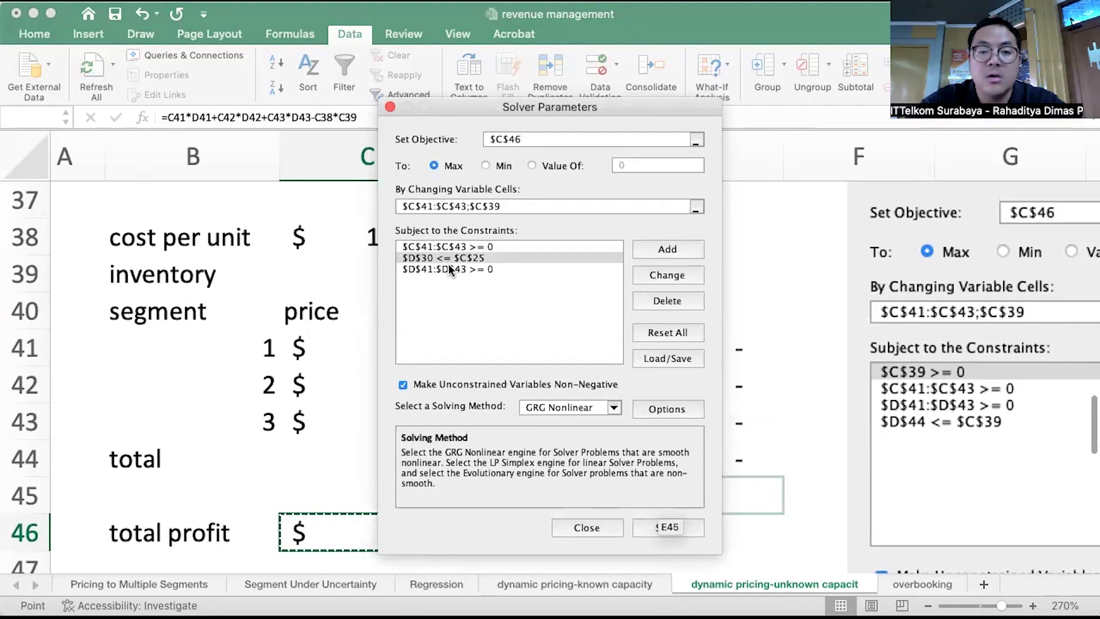
Step: Change the capacity constraint on D30 so that total demand D44 <= inventory C39
click(654, 274)
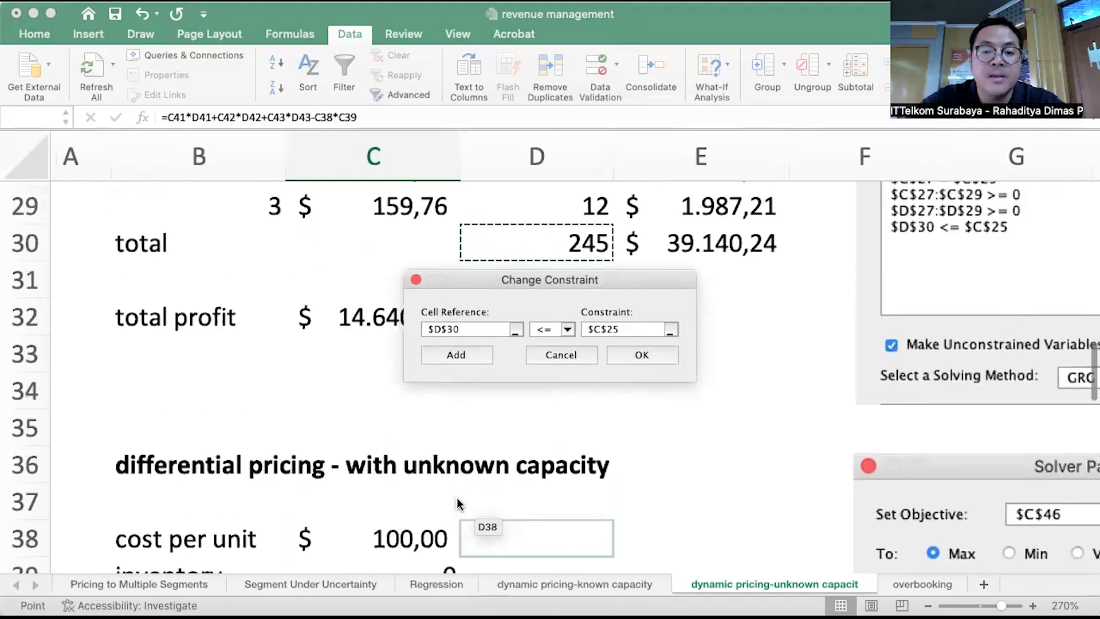
scroll(497, 249, down, 10)
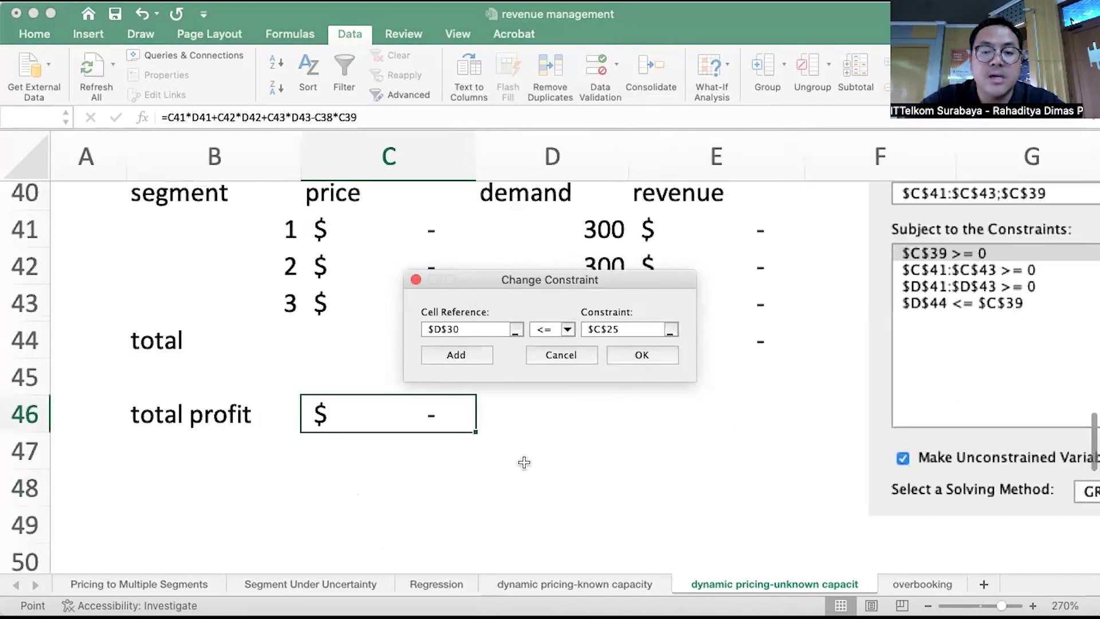
scroll(524, 463, up, 2)
scroll(524, 463, right, 2)
click(499, 429)
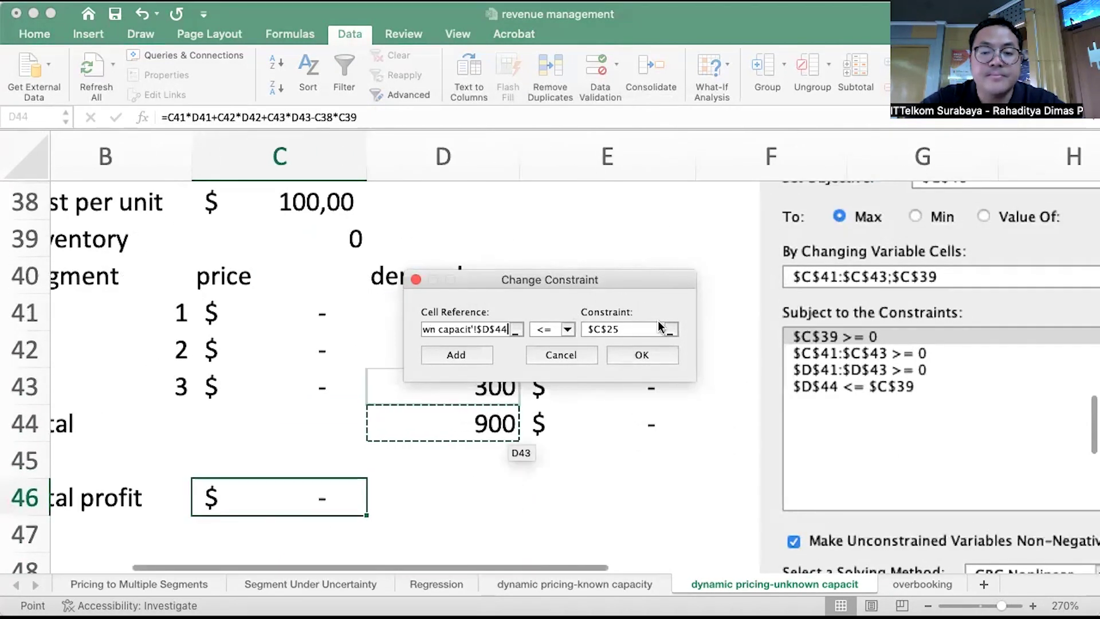
click(673, 332)
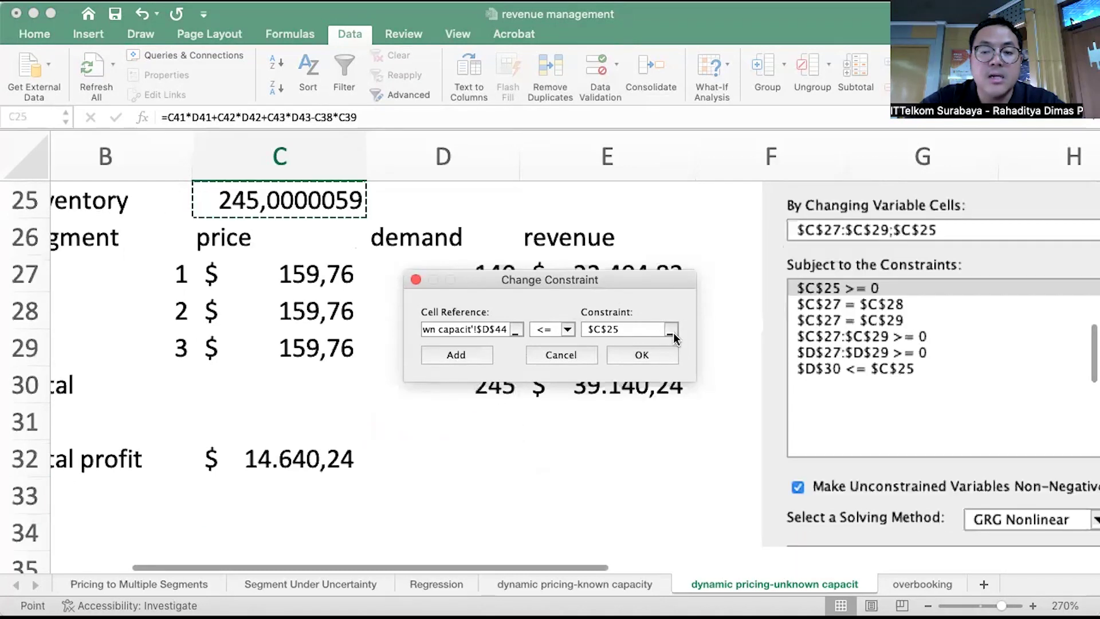
scroll(554, 456, down, 5)
scroll(555, 456, down, 1)
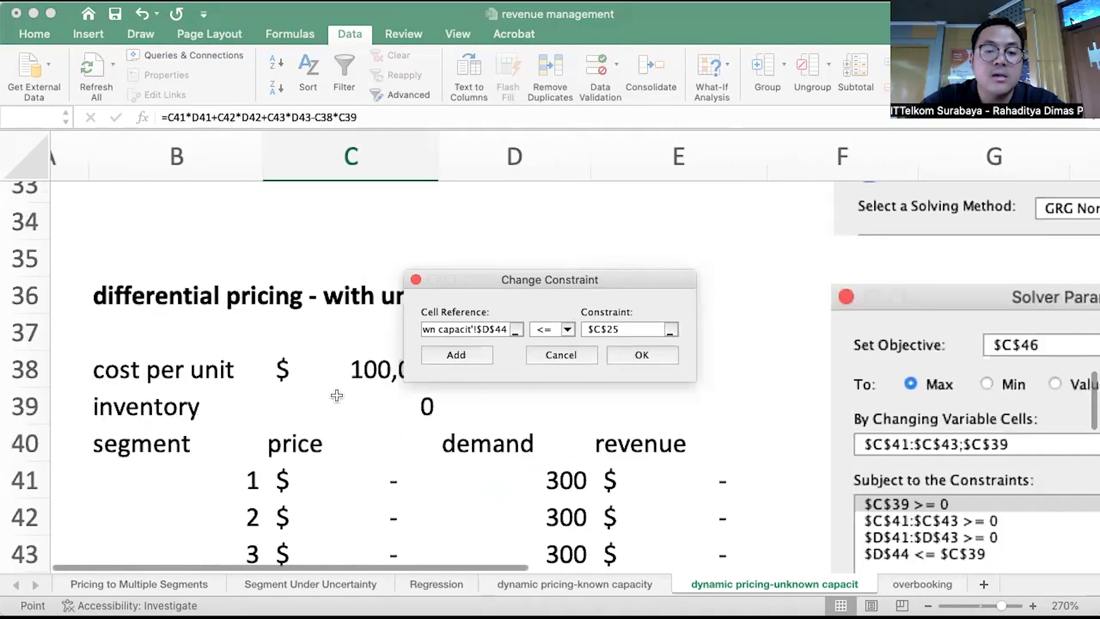
click(401, 407)
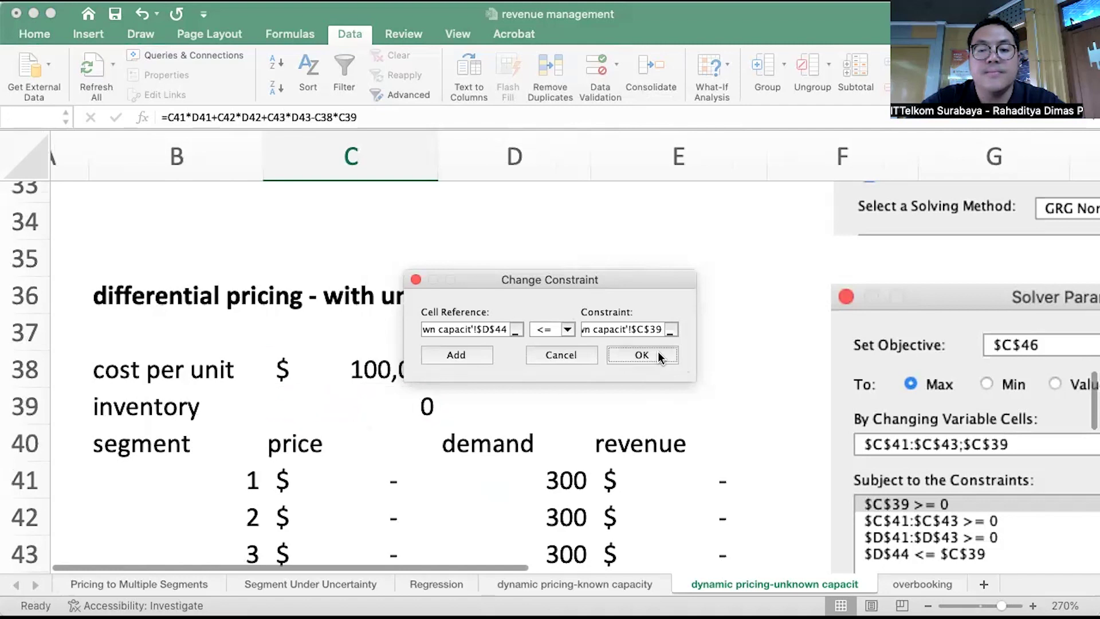
click(659, 354)
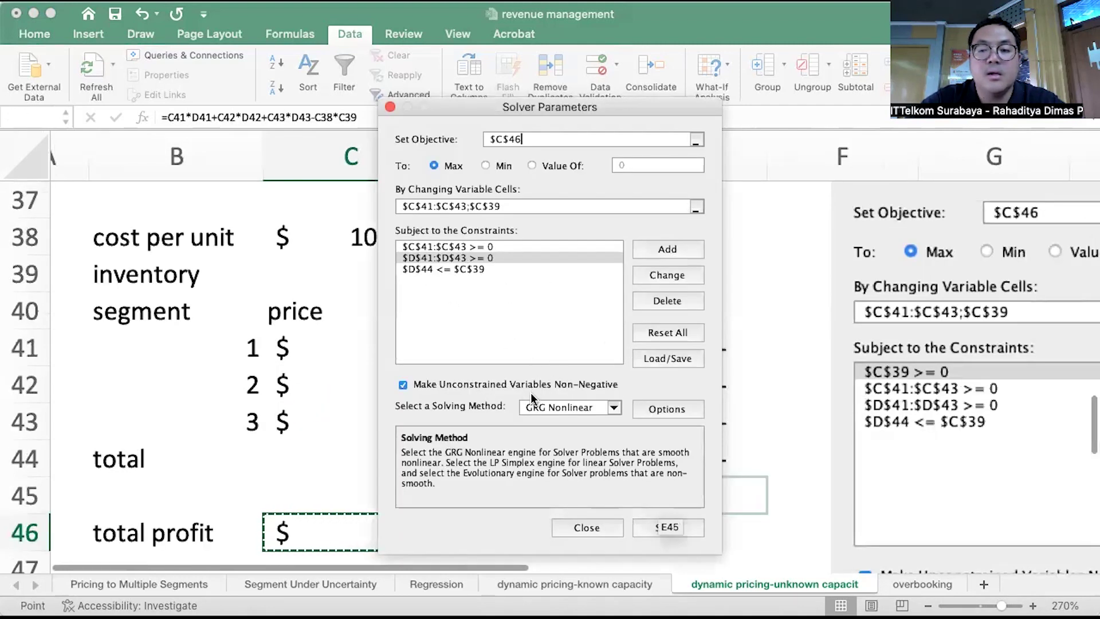
Step: Add a Solver constraint requiring the inventory C39 >= 0
click(682, 256)
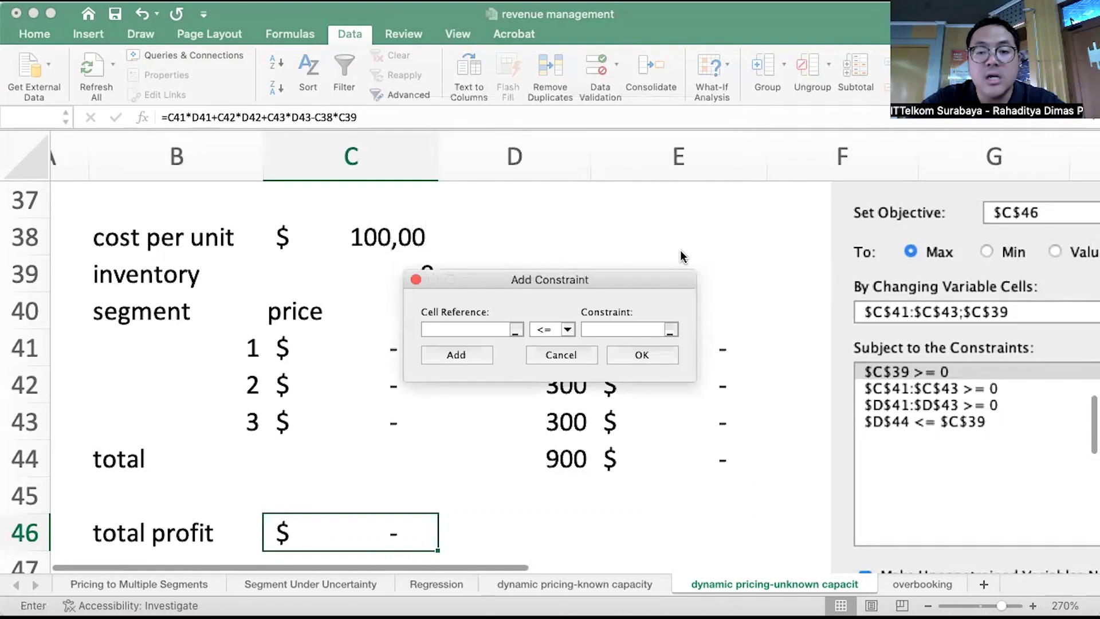
click(360, 269)
click(568, 331)
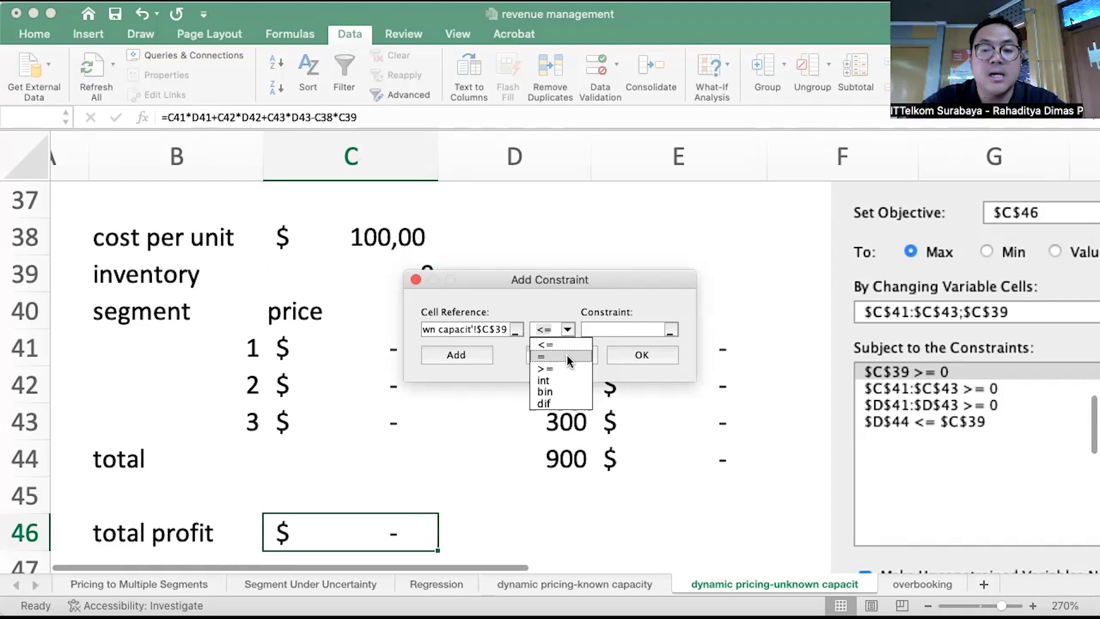
click(565, 369)
text(0)
key(Return)
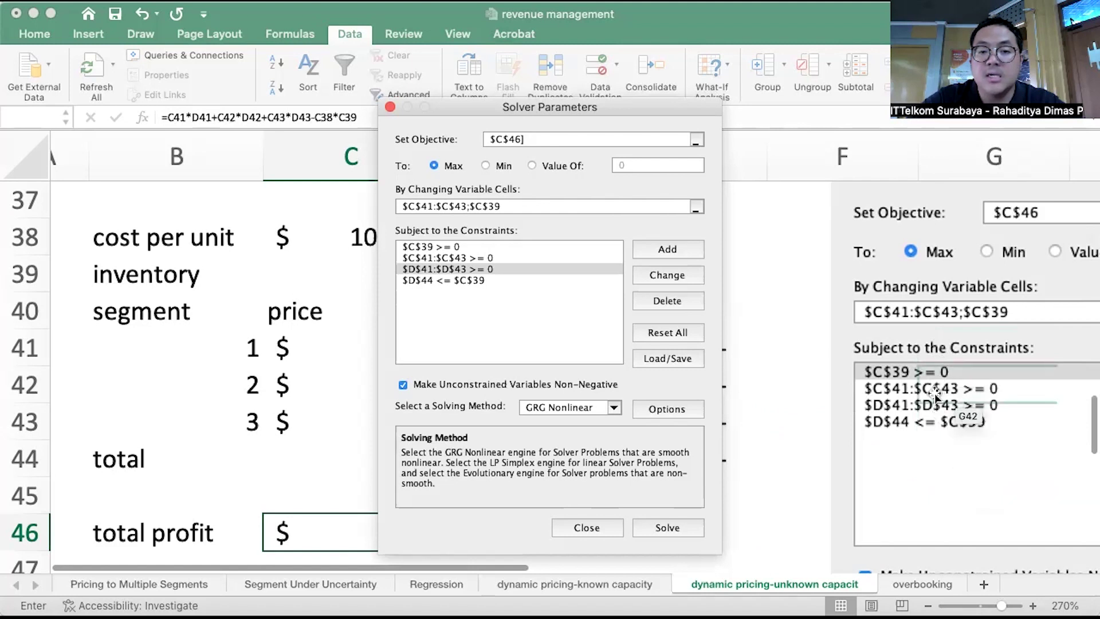
Step: Solve the differential pricing model with objective C46 using GRG Nonlinear, correcting the objective reference, and keep the Solver solution
click(672, 528)
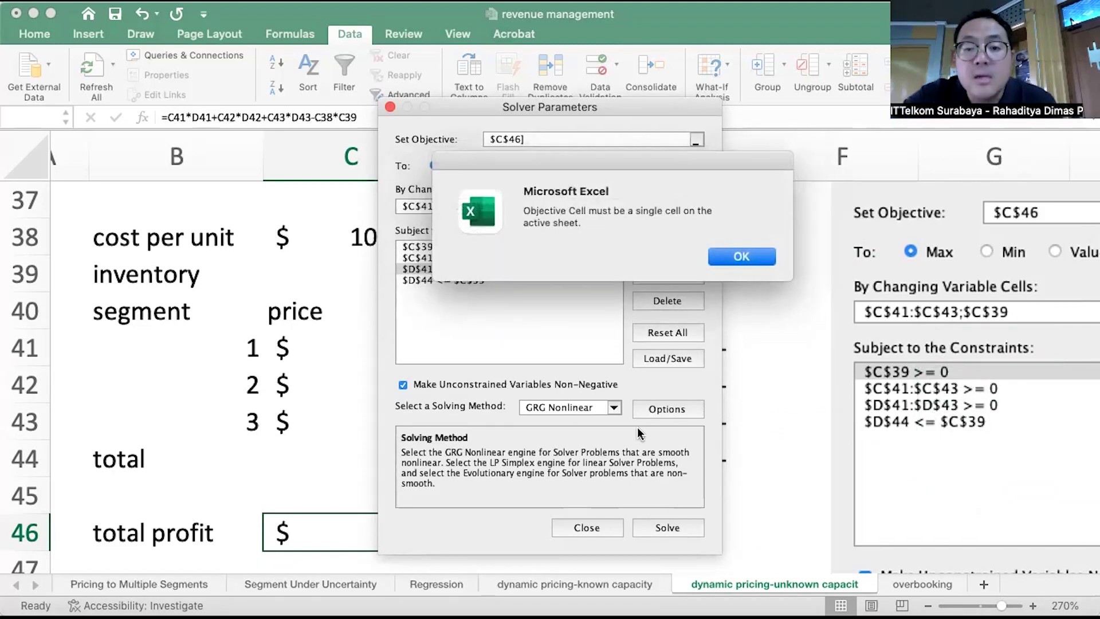
click(723, 263)
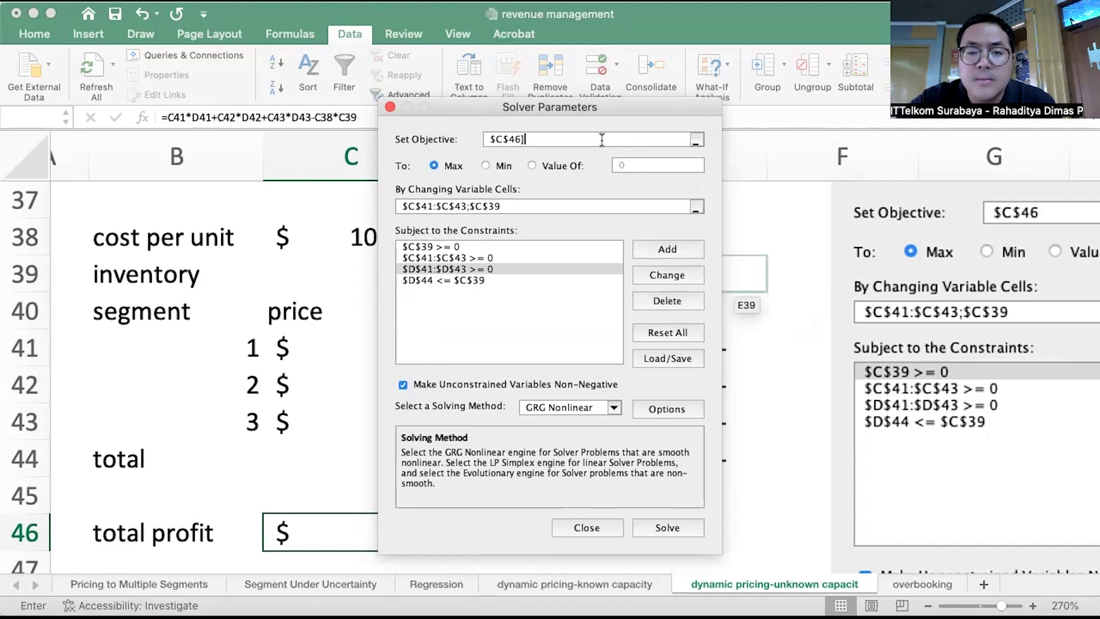
click(668, 528)
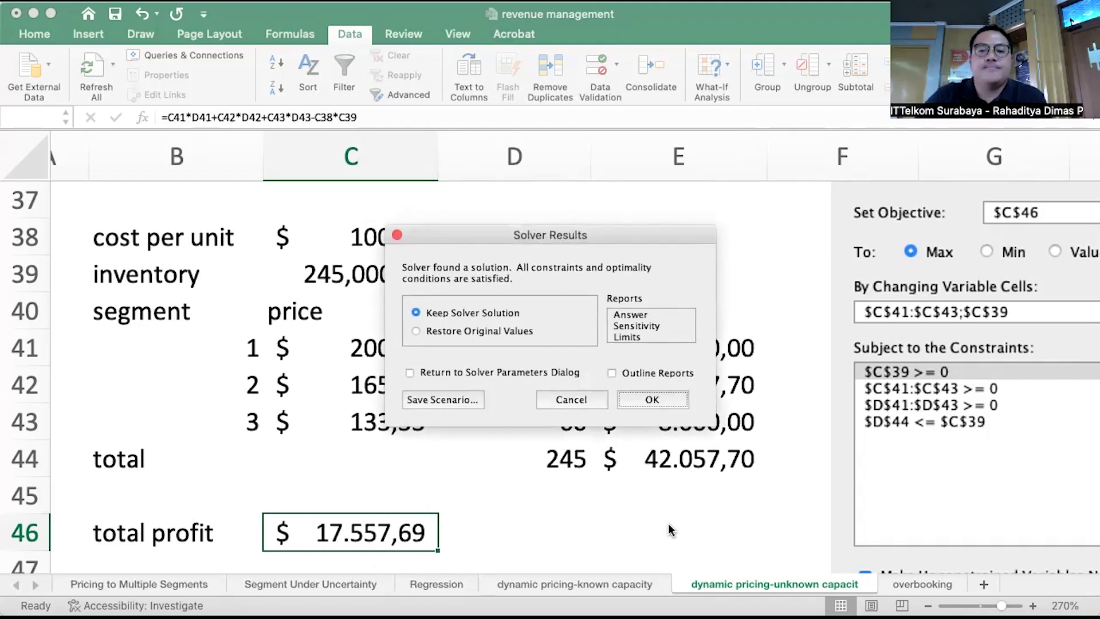
click(651, 400)
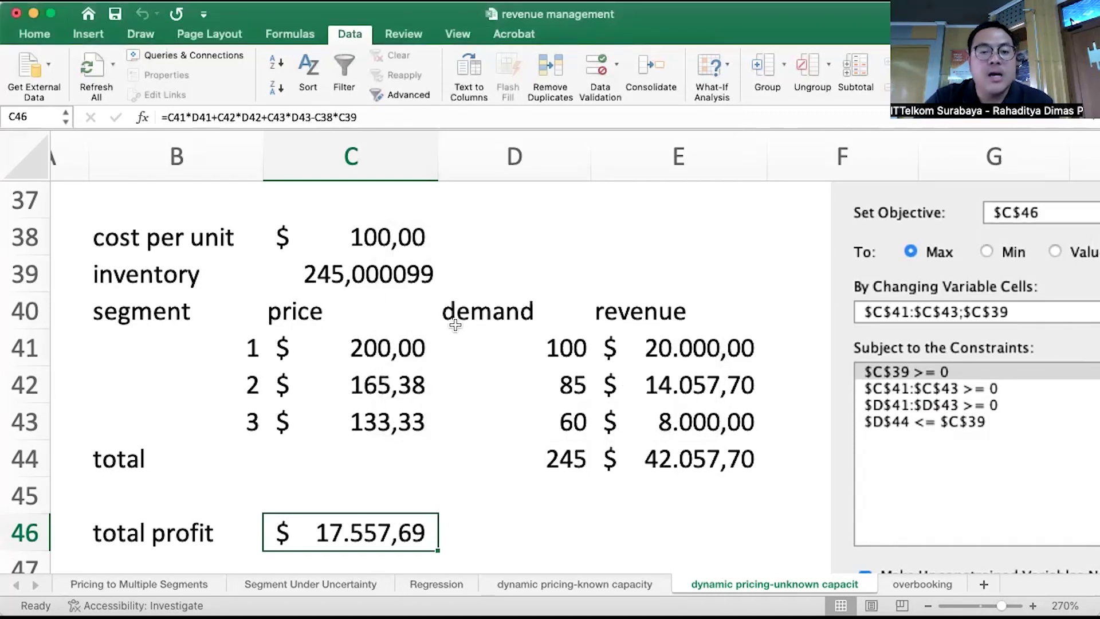
Step: Examine the solved differential prices for the three segments in C41:C43
click(390, 349)
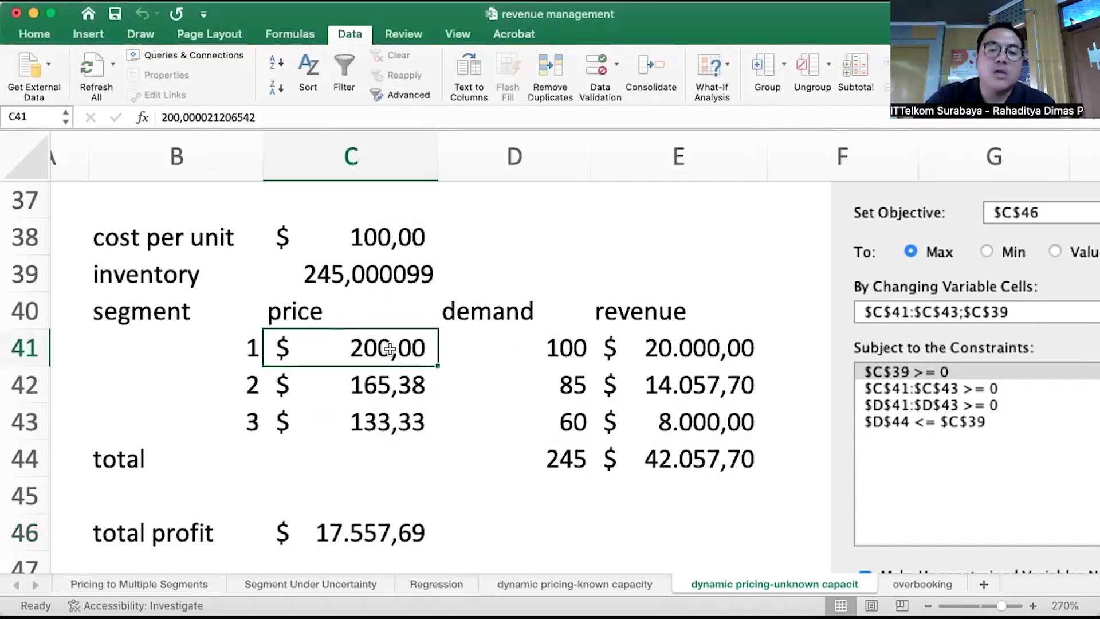
key(Down)
key(Down)
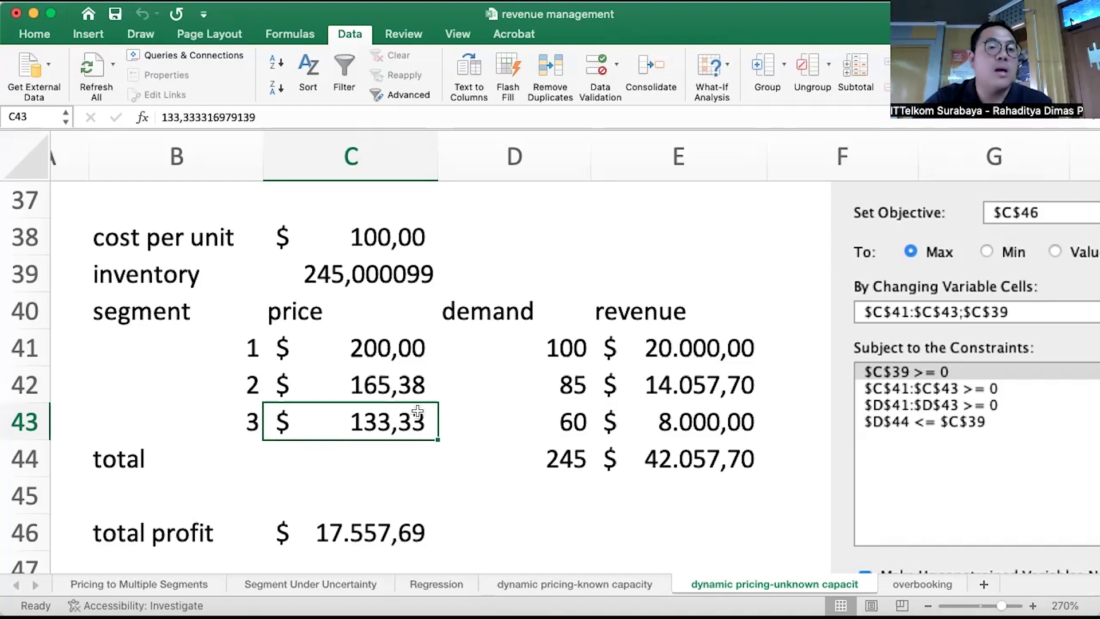
scroll(504, 367, down, 1)
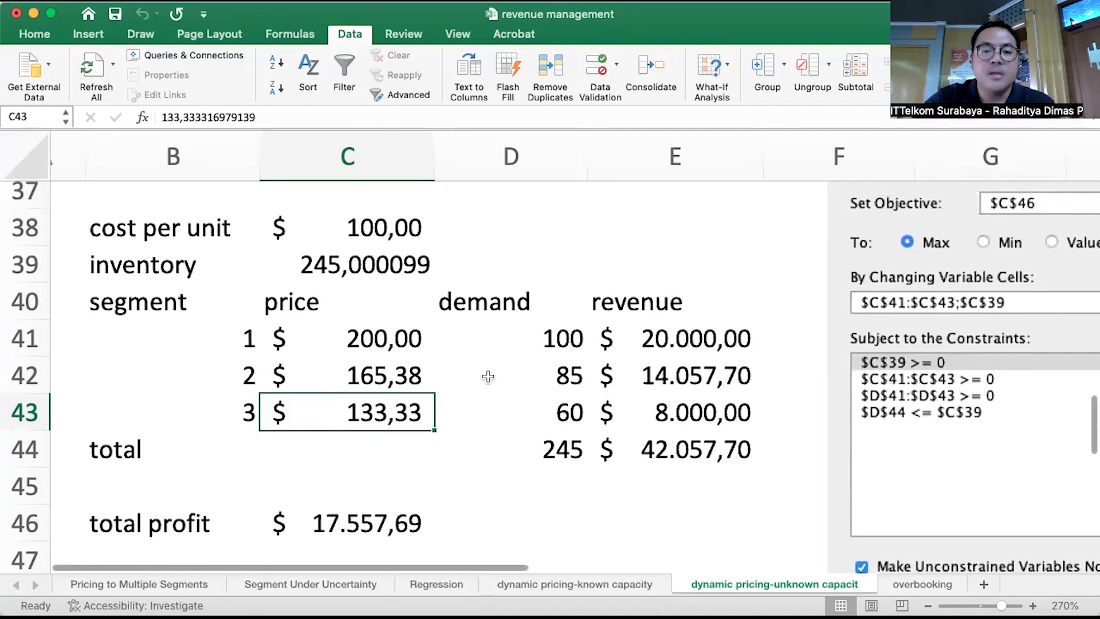
Step: Examine the demand of the three segments in D41:D43 and the total demand in D44
scroll(487, 377, up, 1)
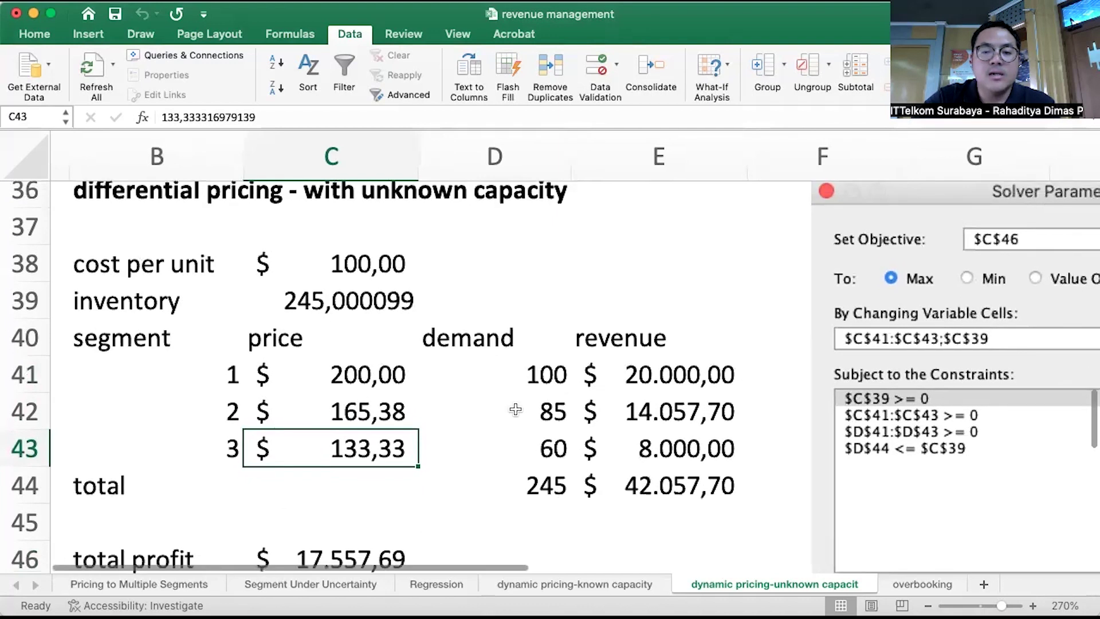
click(523, 374)
key(Down)
key(Down)
key(Down)
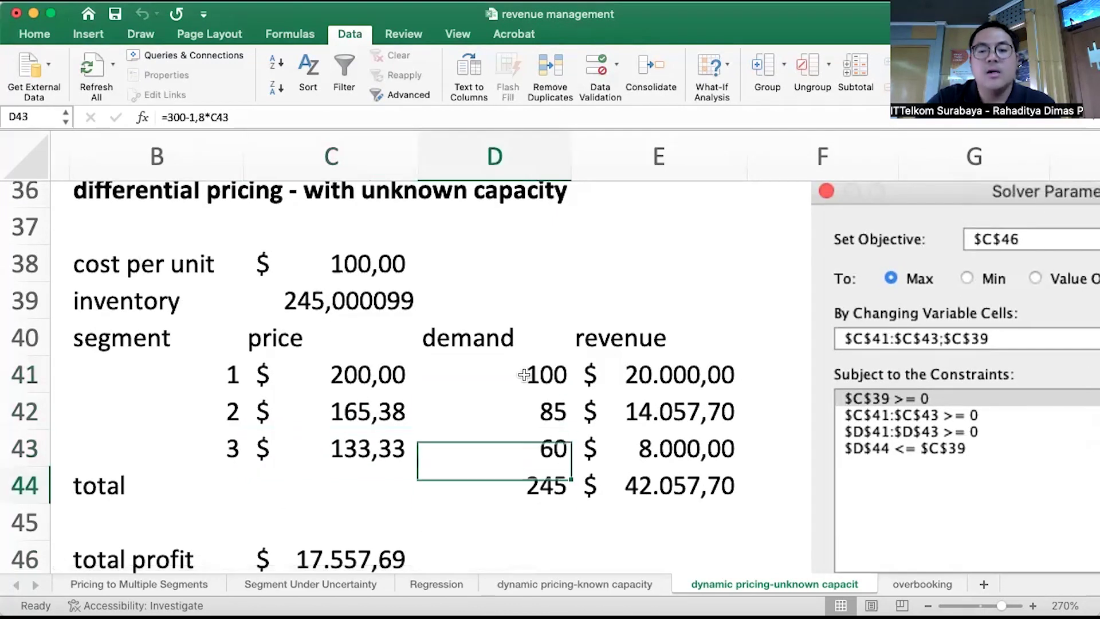
key(Down)
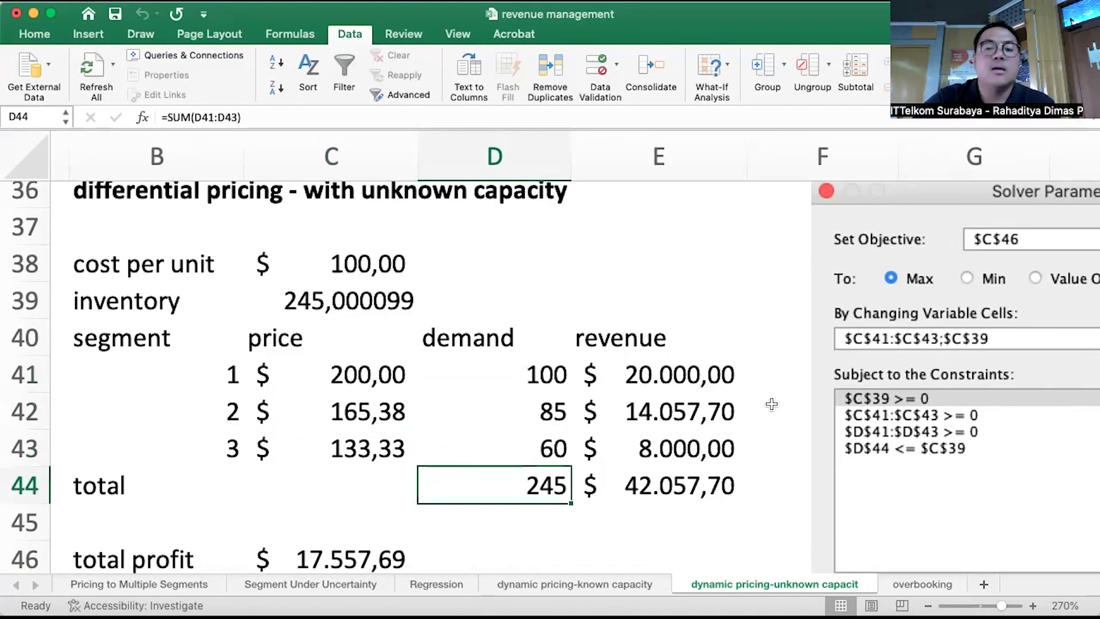
Step: Compare total revenue E44 and total profit C46 under differential pricing with E30 and C32 under fixed pricing
click(672, 480)
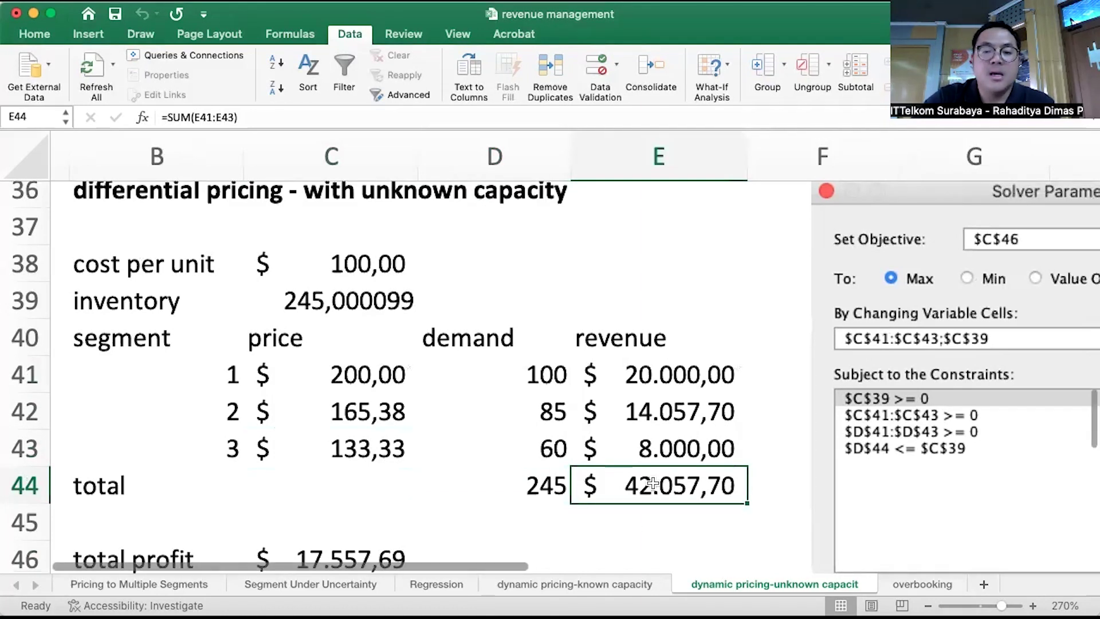
scroll(672, 480, up, 3)
scroll(690, 493, up, 10)
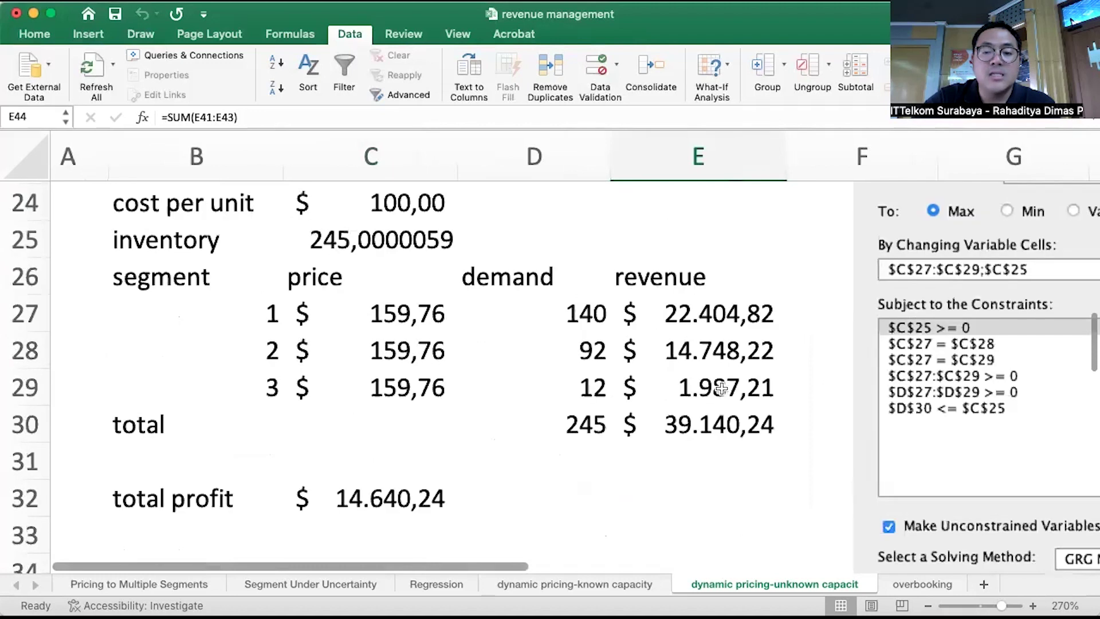
click(711, 439)
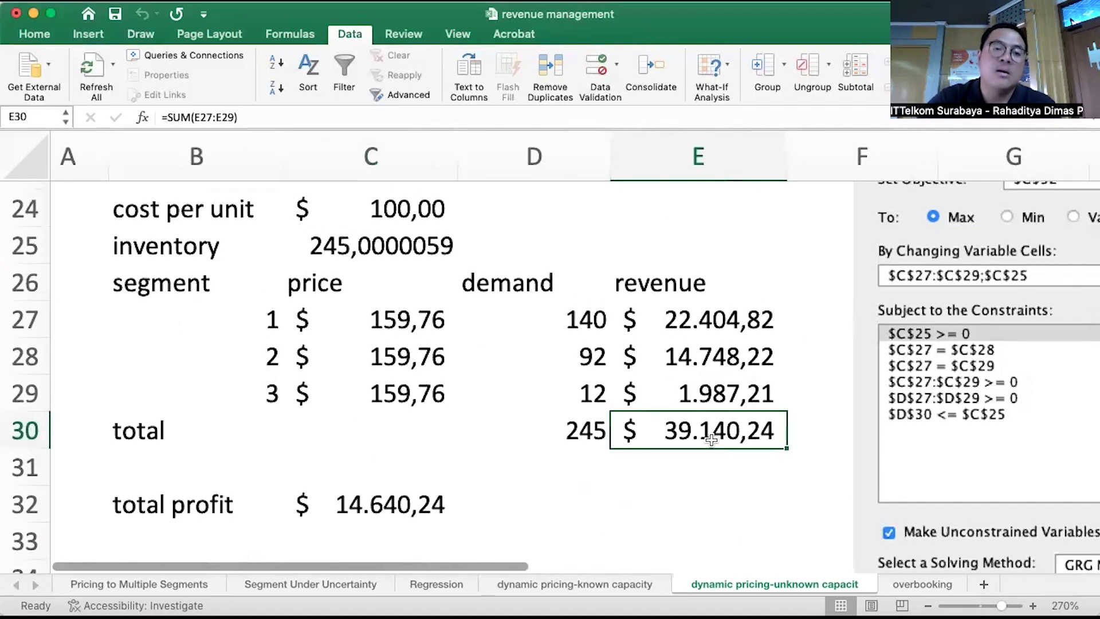
scroll(711, 439, down, 15)
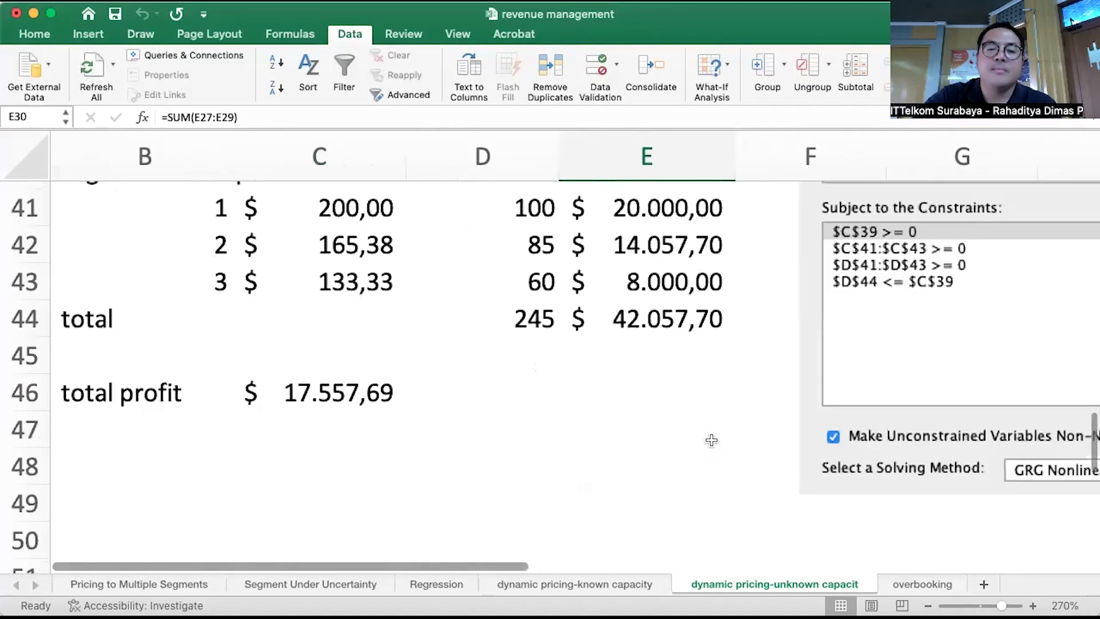
scroll(711, 440, up, 3)
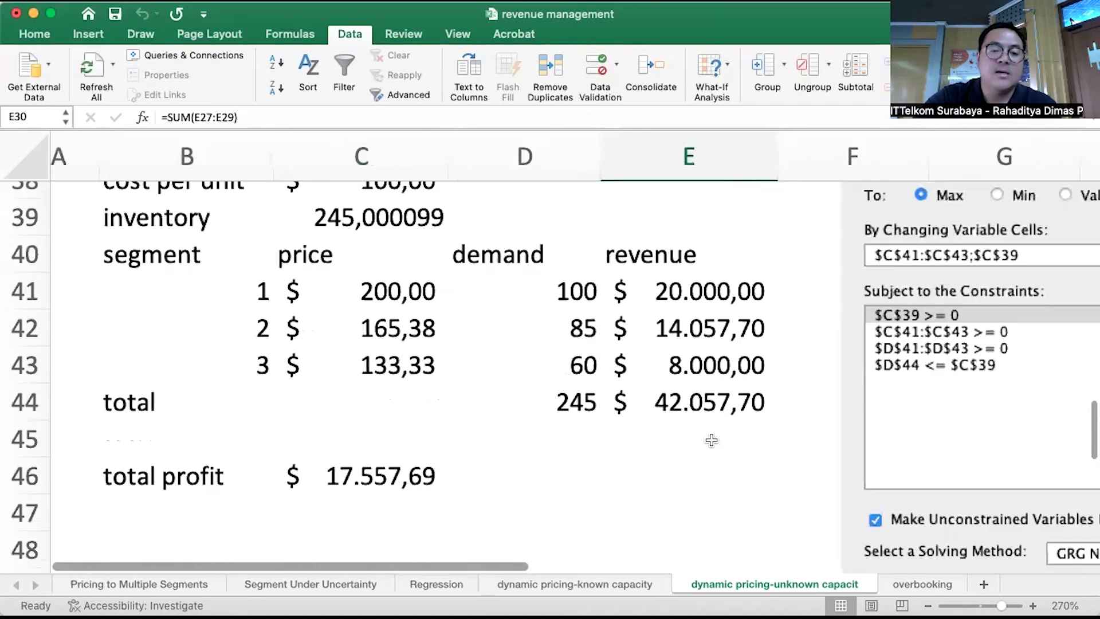
click(326, 472)
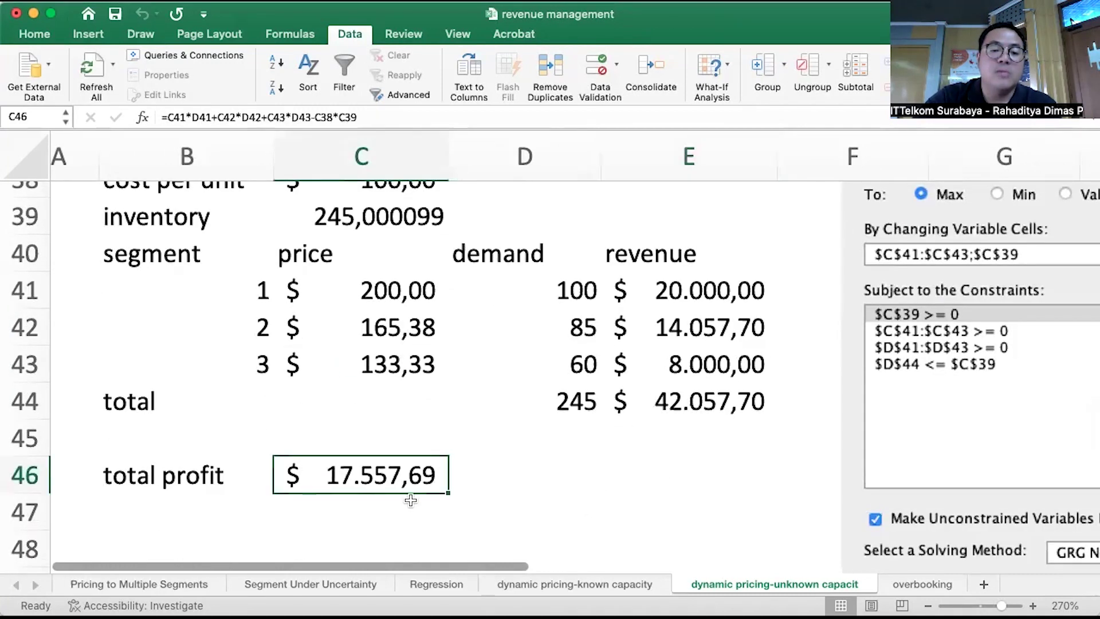
scroll(423, 491, up, 11)
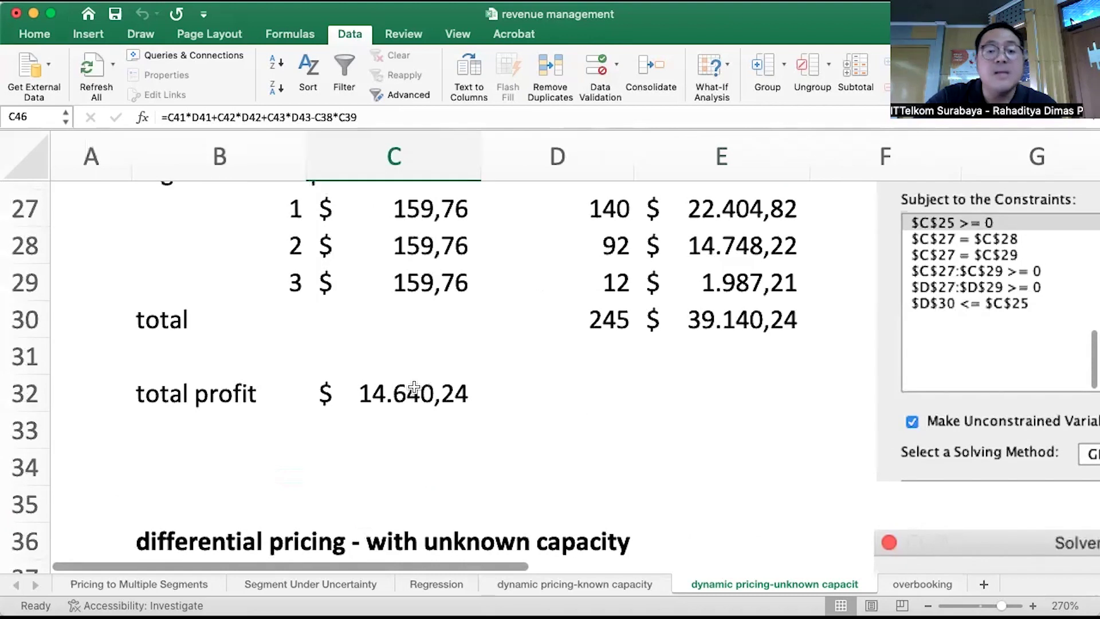
Step: Label B47 "delta profit" and enter =C46-C32 in C47 to calculate the profit difference between differential and fixed pricing
scroll(414, 388, down, 15)
click(170, 375)
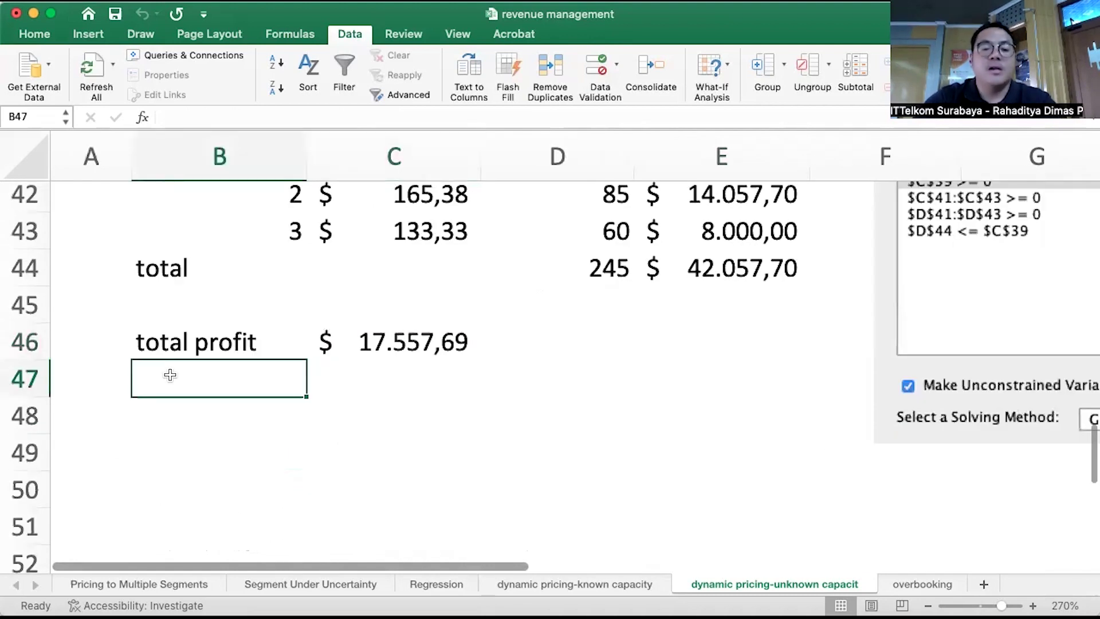
text(delta profit)
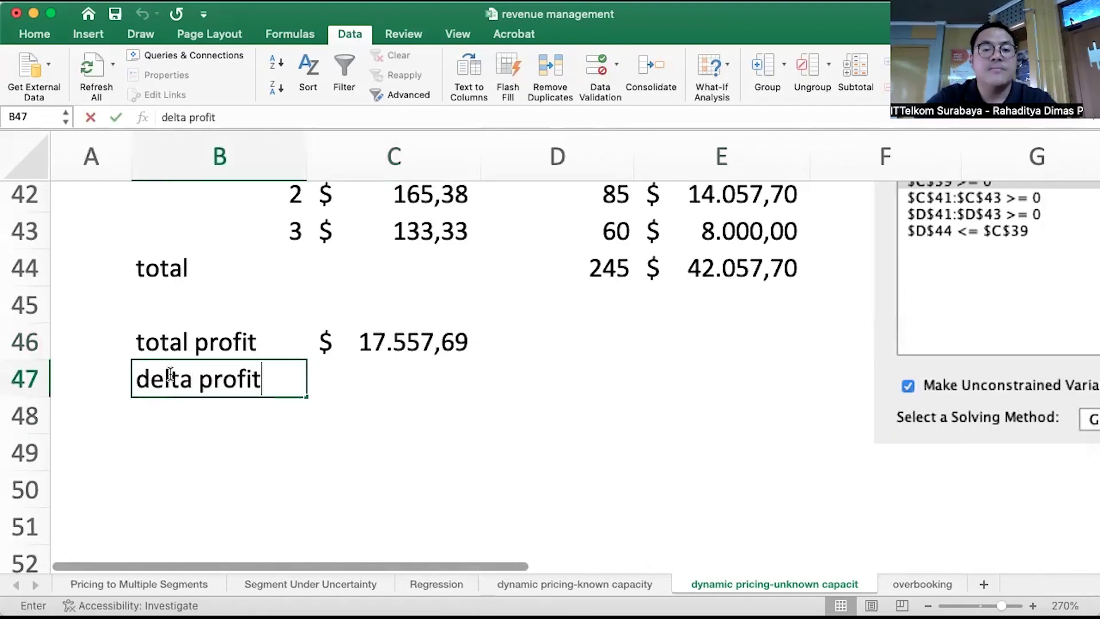
key(Tab)
text(=)
key(Up)
text(-)
scroll(361, 400, up, 10)
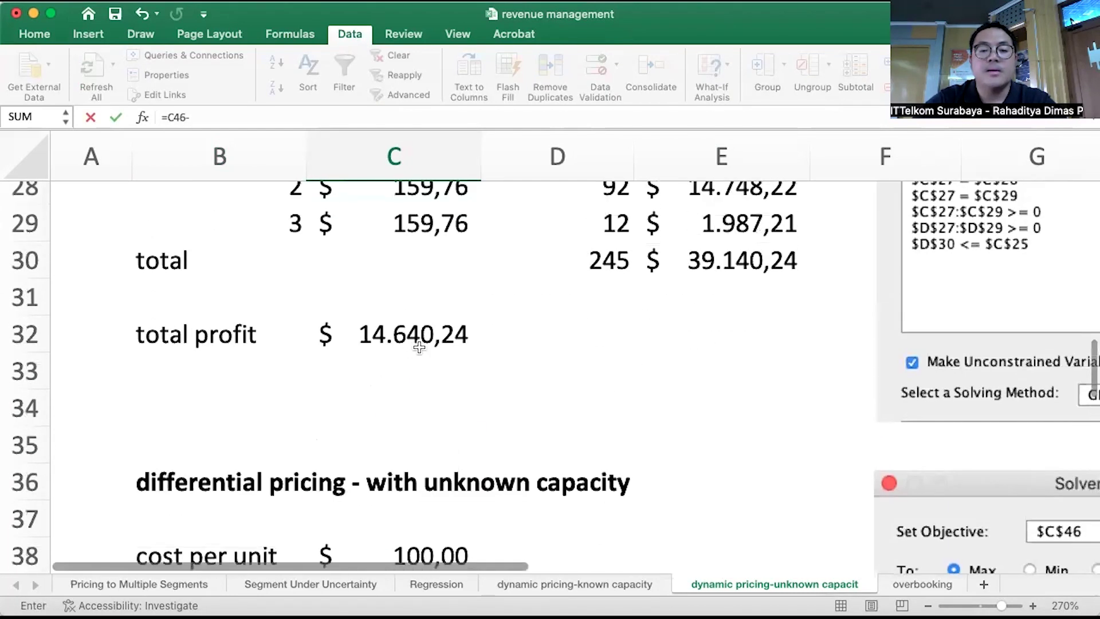
click(419, 347)
key(Return)
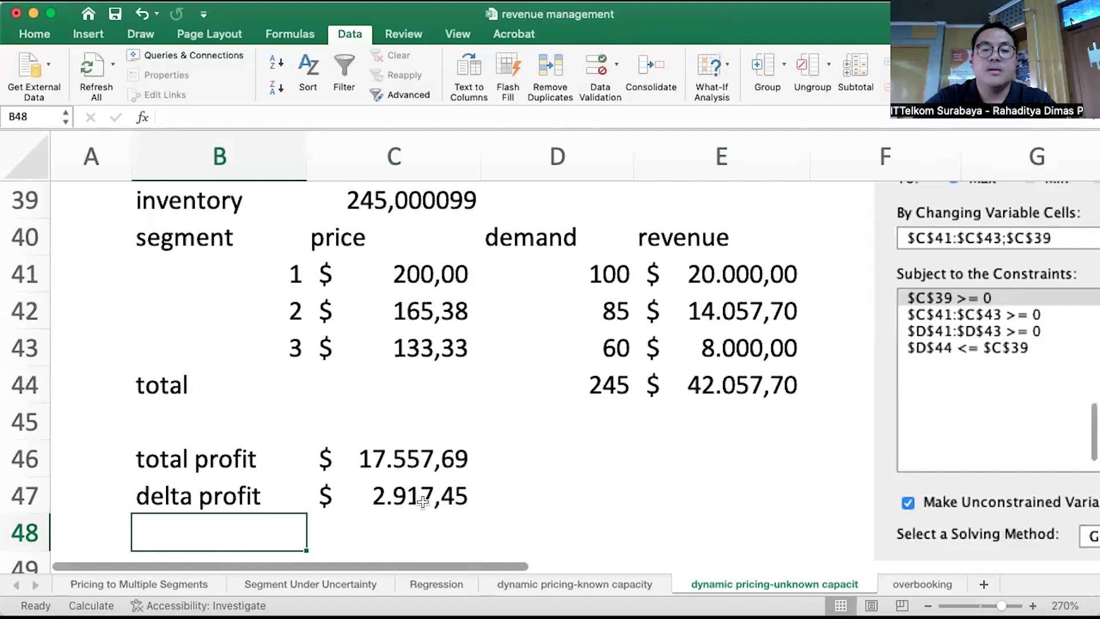
Step: Compare the delta profit in C47 with the delta profit and delta revenue on the dynamic pricing-known capacity sheet
click(414, 499)
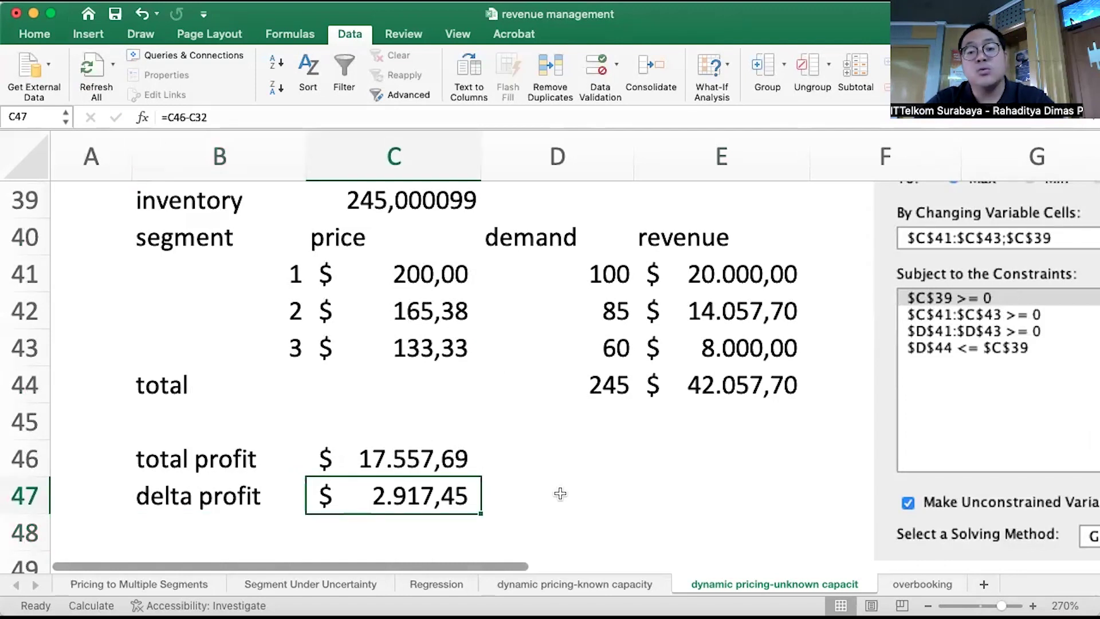
click(565, 584)
scroll(522, 458, down, 3)
scroll(522, 459, down, 6)
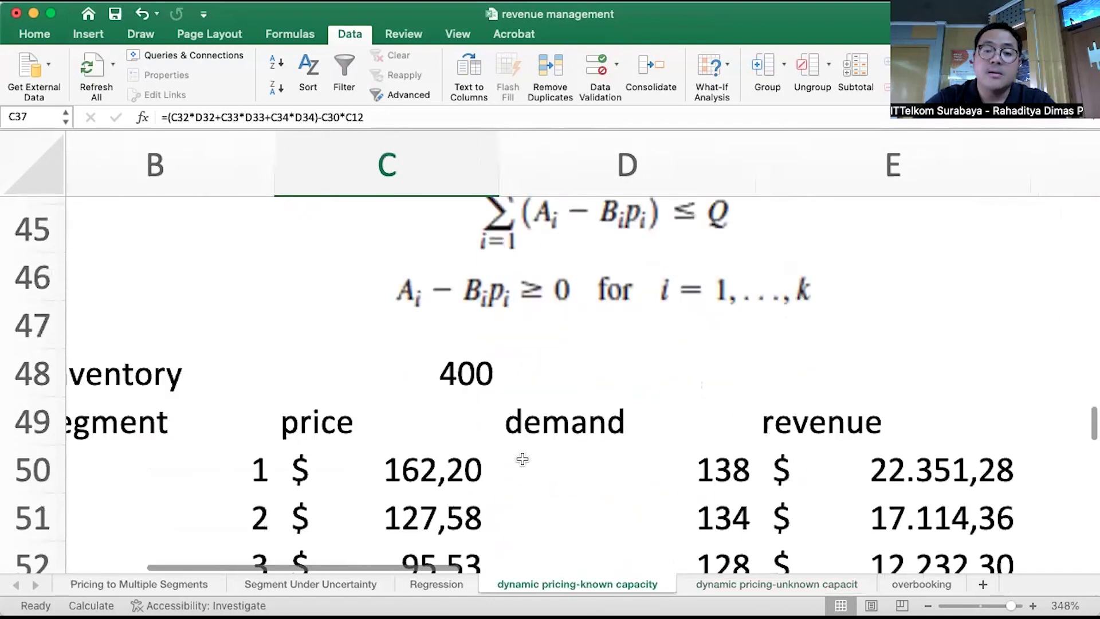
click(444, 328)
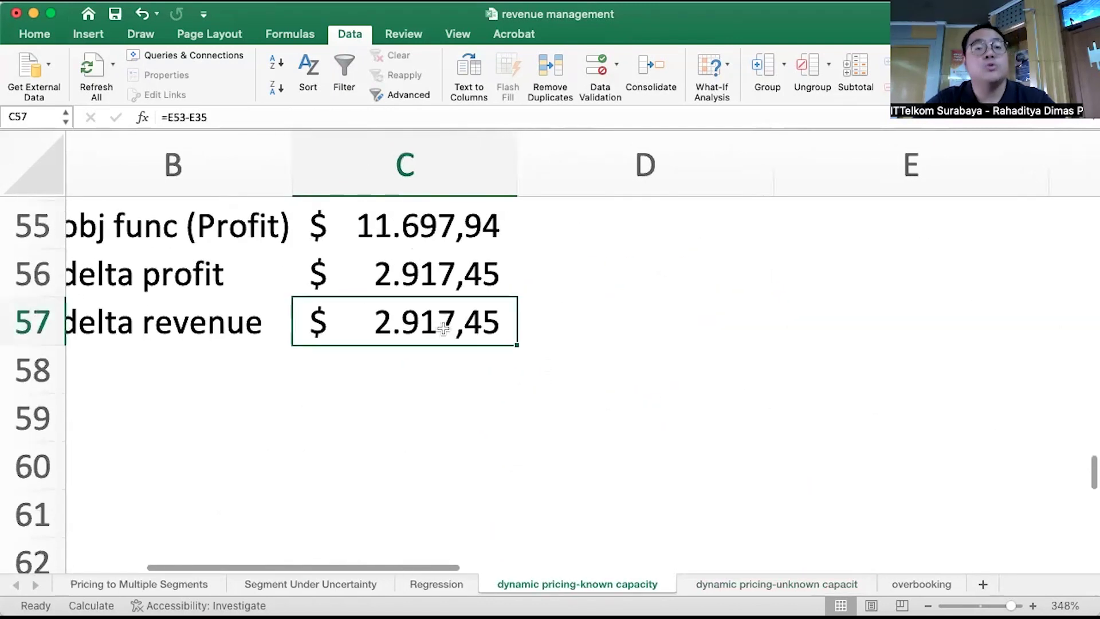
click(760, 580)
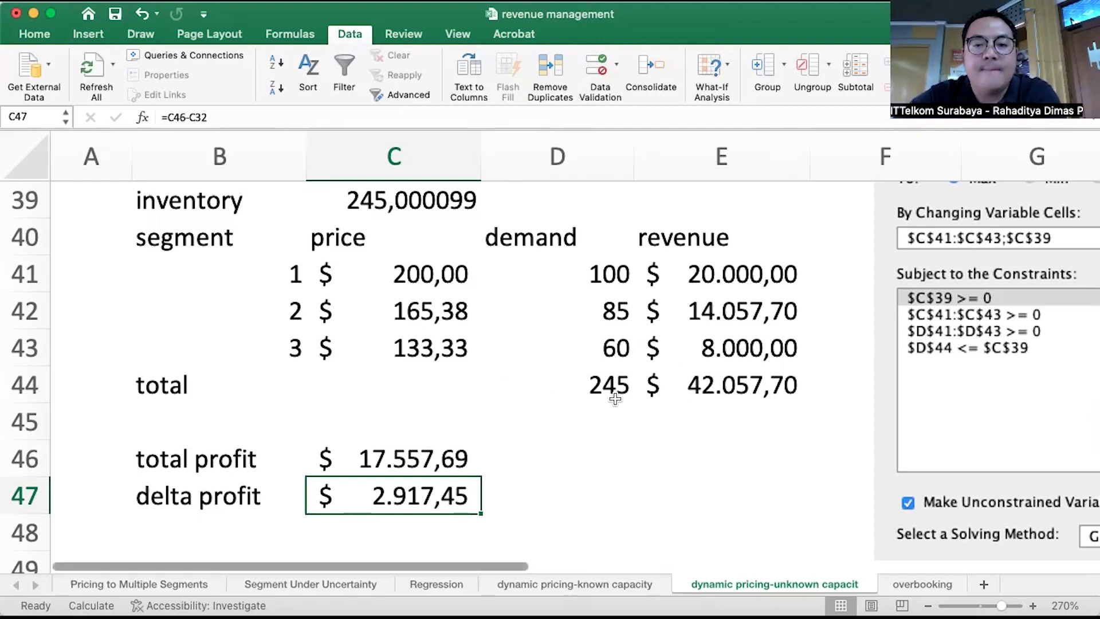
scroll(615, 398, up, 1)
scroll(627, 424, up, 3)
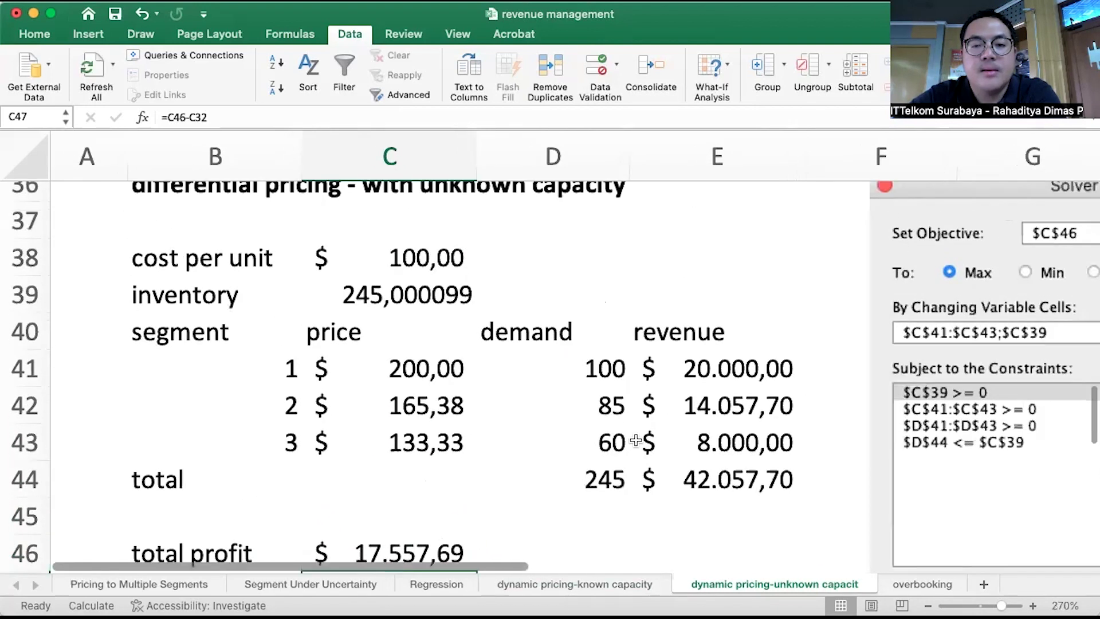
scroll(634, 430, down, 4)
scroll(633, 424, down, 2)
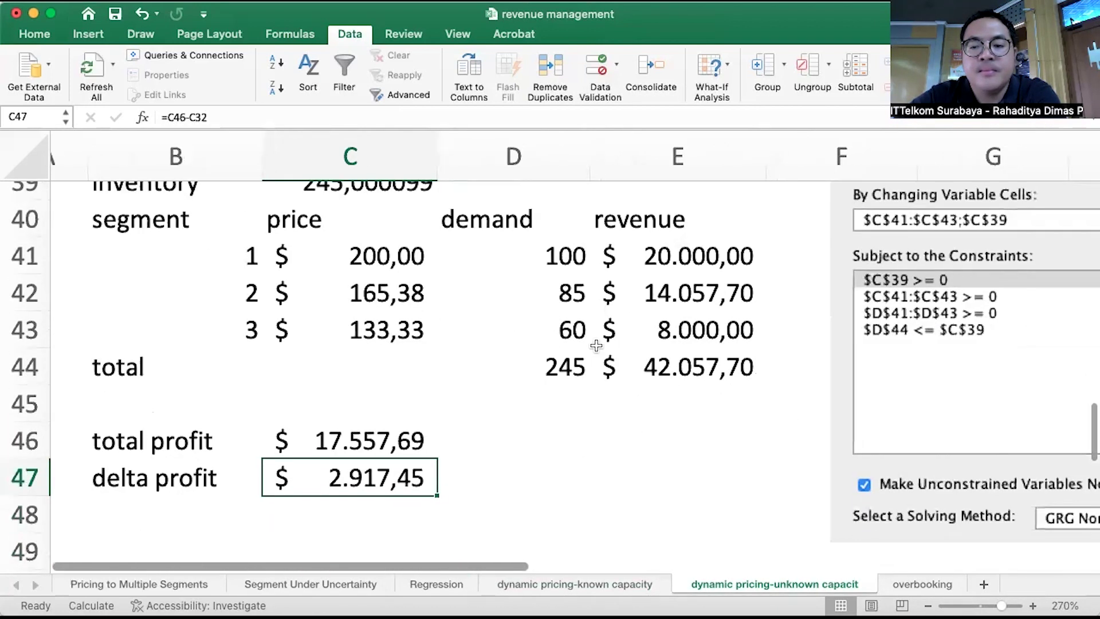
scroll(627, 388, up, 1)
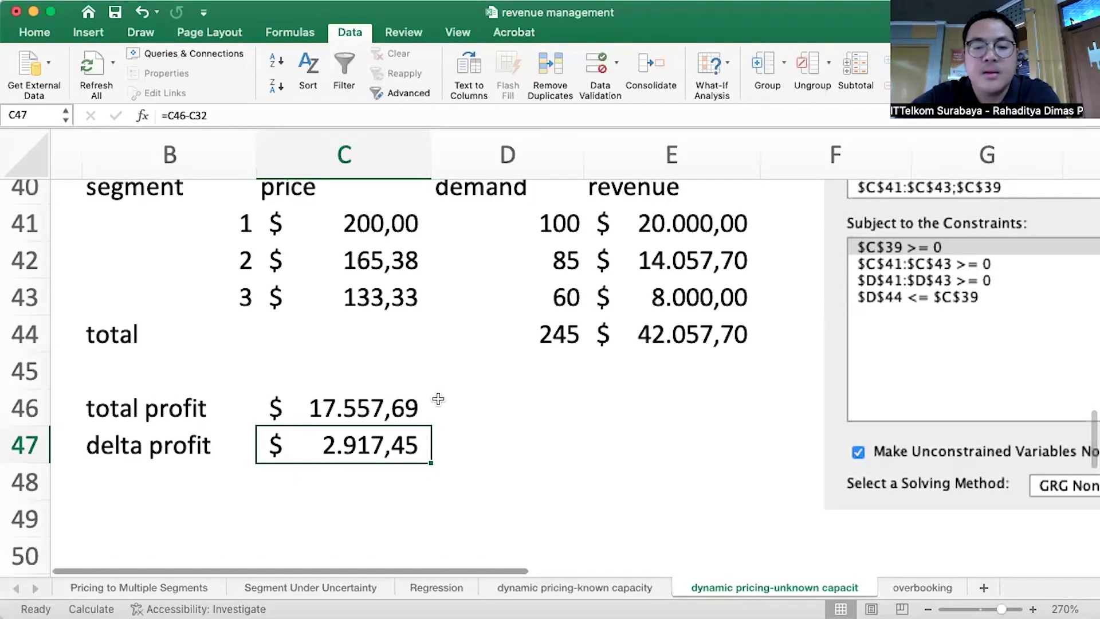
scroll(639, 378, up, 1)
scroll(640, 378, up, 2)
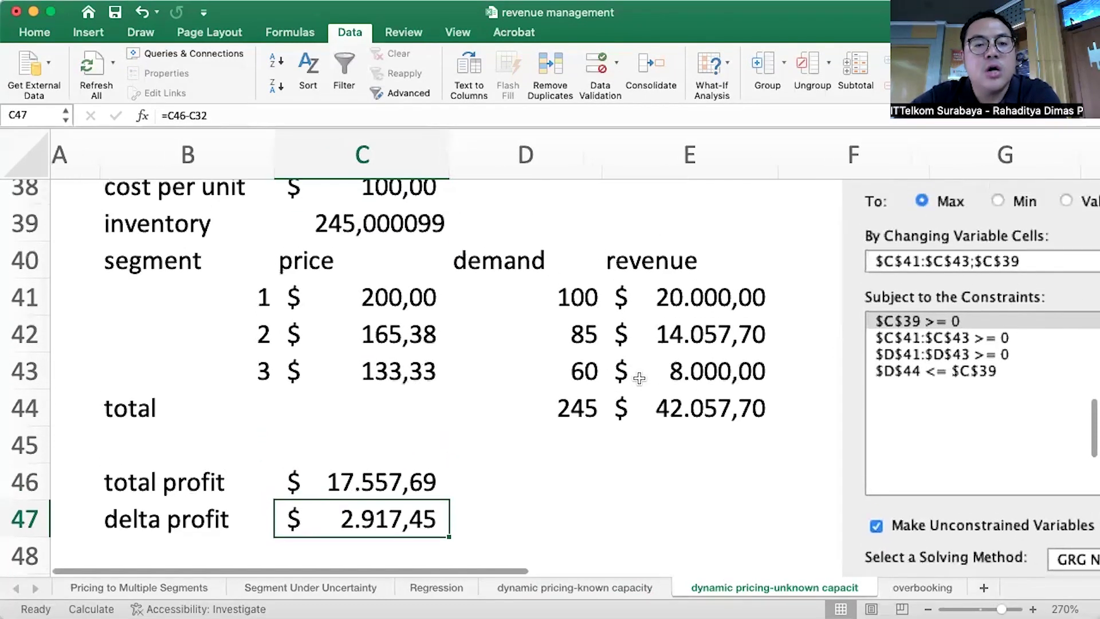
scroll(640, 378, down, 1)
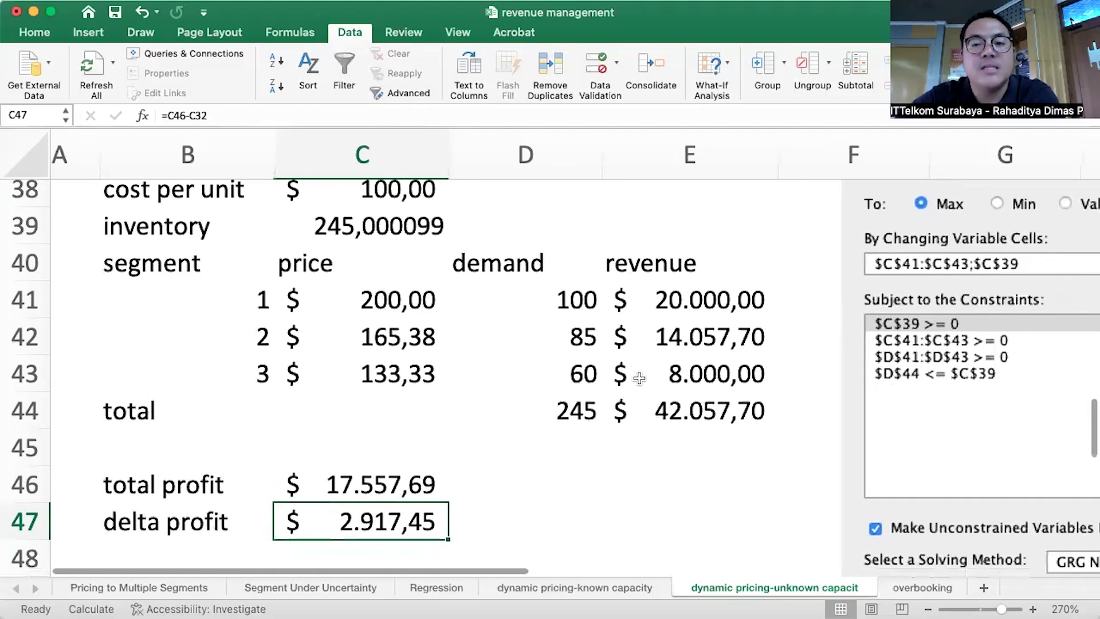